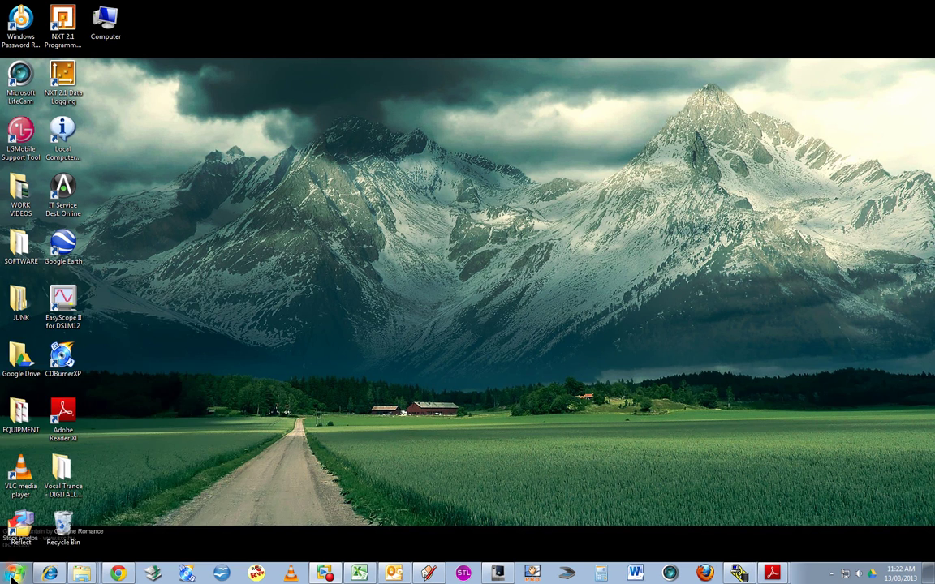
- Browse the Rockwell Software folder in the Start menu's program list, then close the menu
left_click(14, 572)
left_click(46, 528)
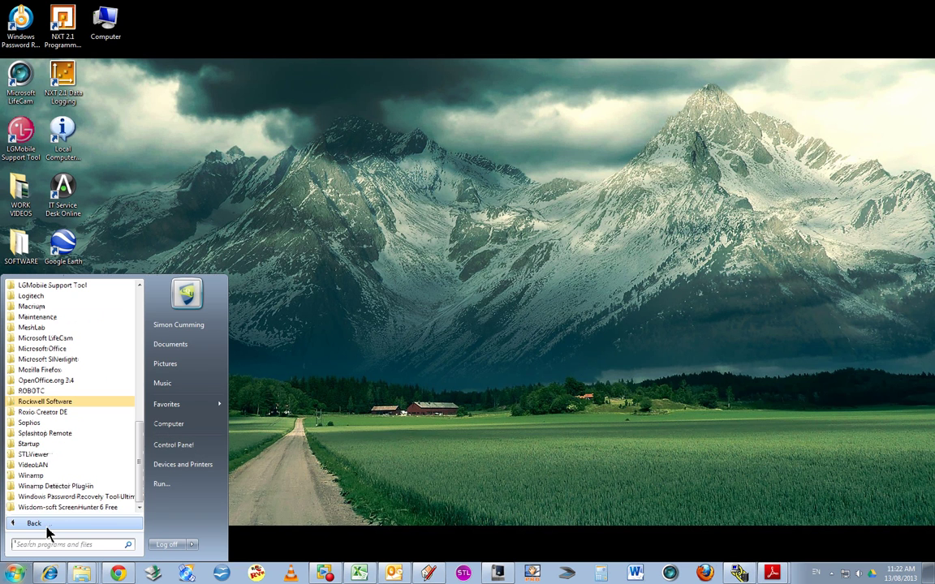
left_click(42, 402)
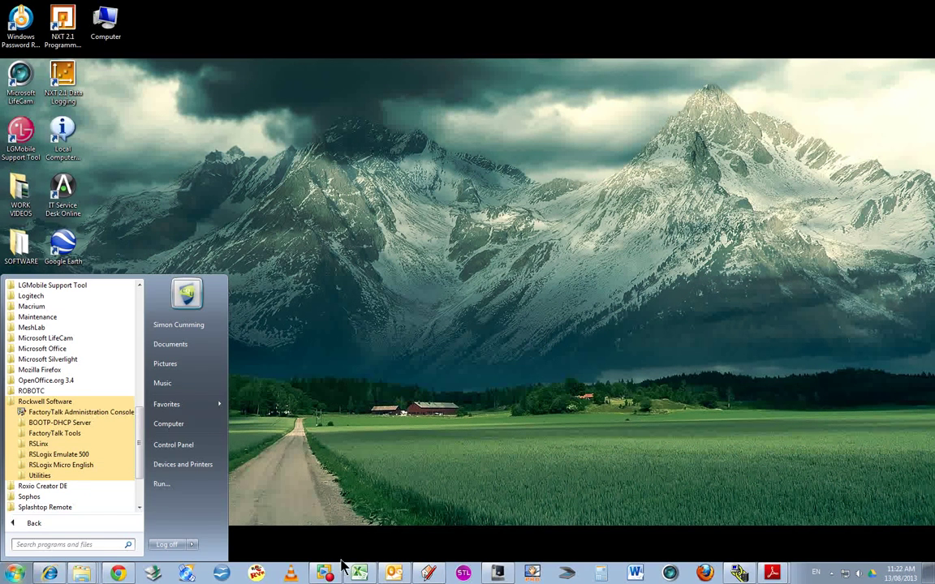
left_click(682, 71)
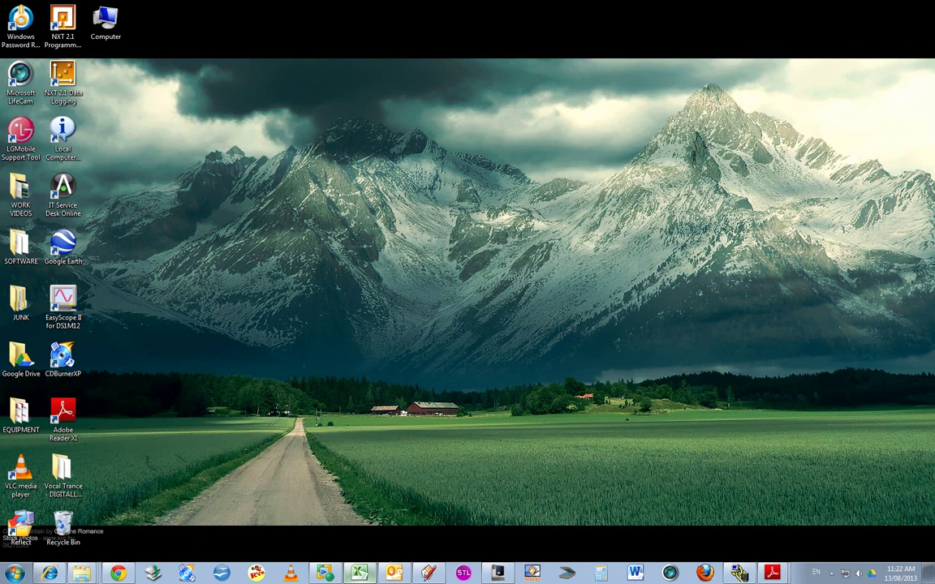
- Bring up WORD PAIRS_2013 in Excel and review RSLinx Classic (B2) and its download link (C4)
left_click(358, 574)
left_click(102, 141)
left_click(94, 129)
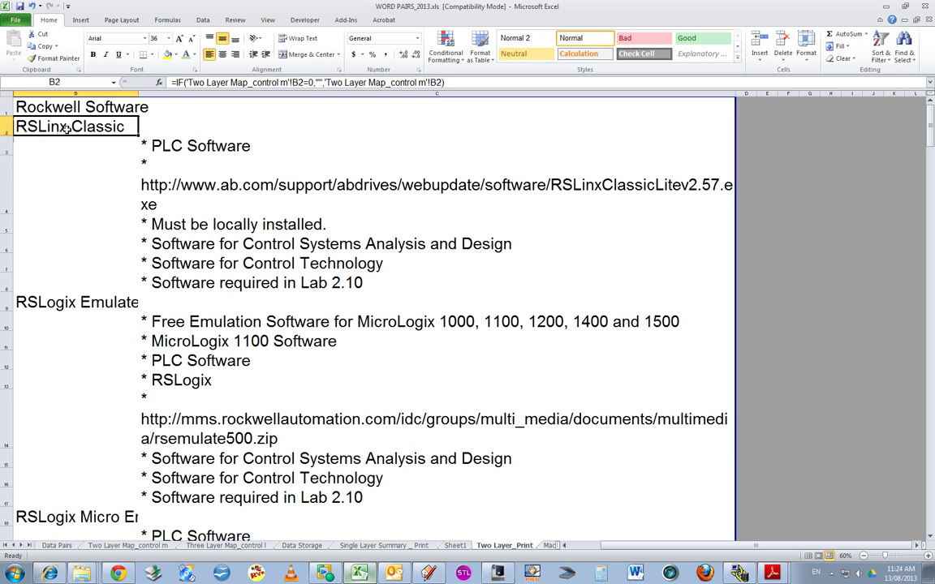
left_click(155, 168)
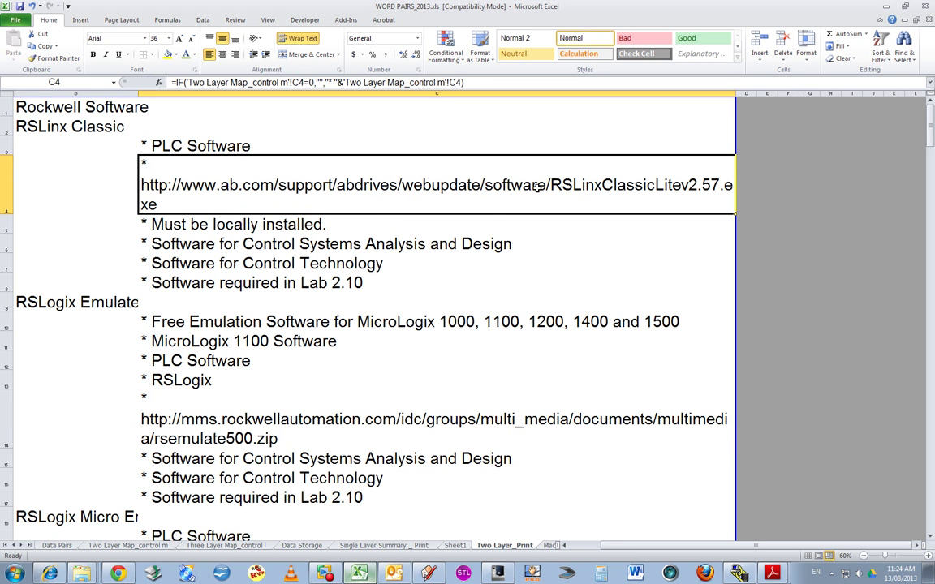
- Review the RSLogix Emulate (B9, C14) and RSLogix Micro entries, including Micro_Lite_830.zip in C20
left_click(98, 302)
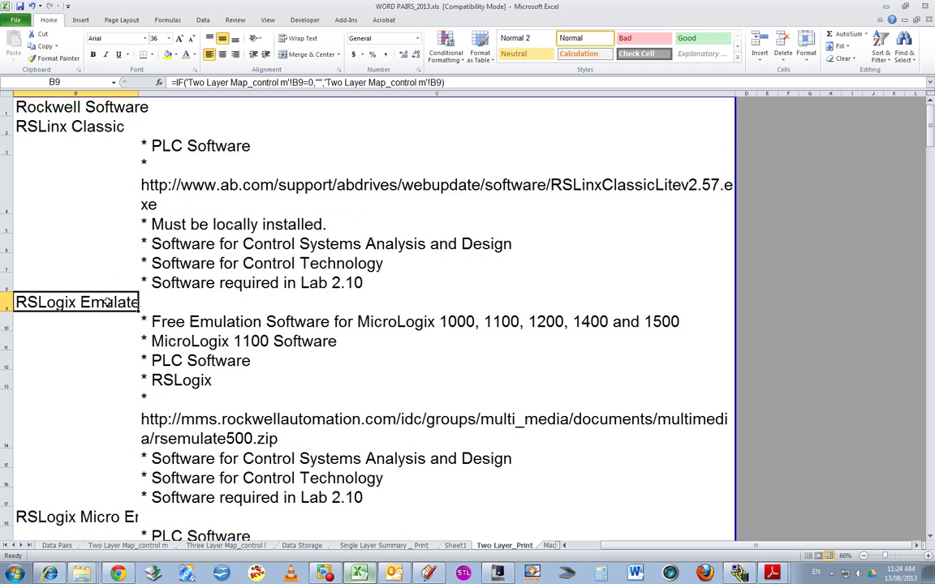
scroll(102, 203, "down", 2)
left_click(241, 261)
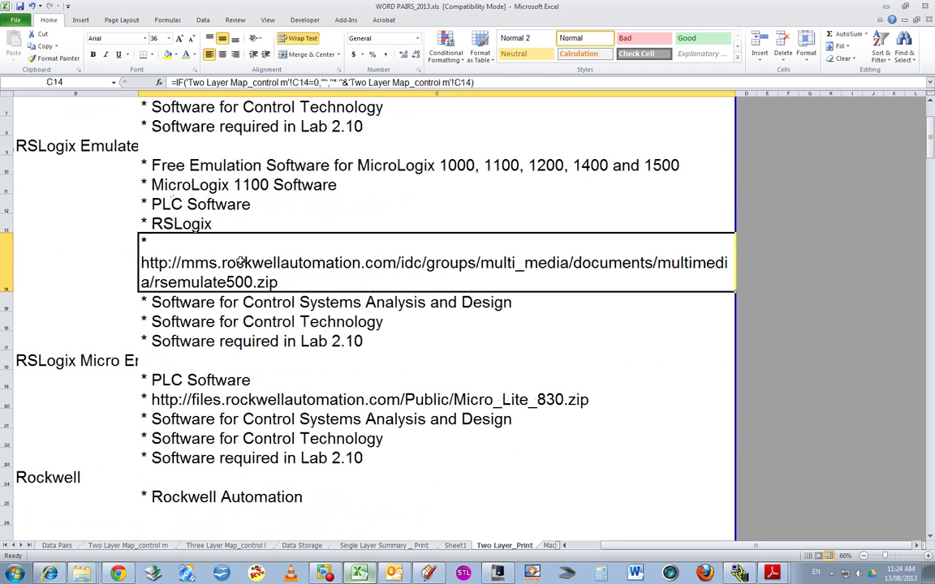
left_click(52, 303)
scroll(52, 303, "down", 2)
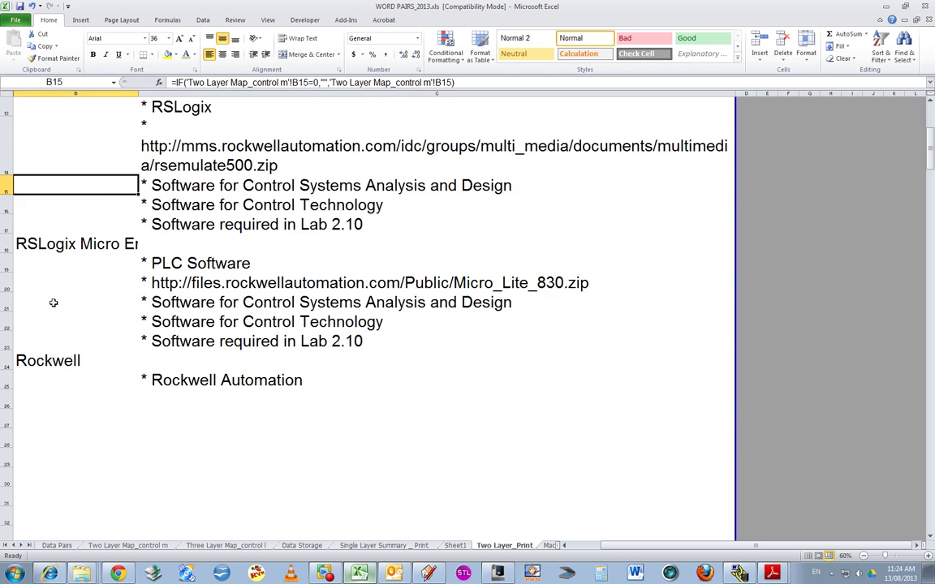
left_click(85, 247)
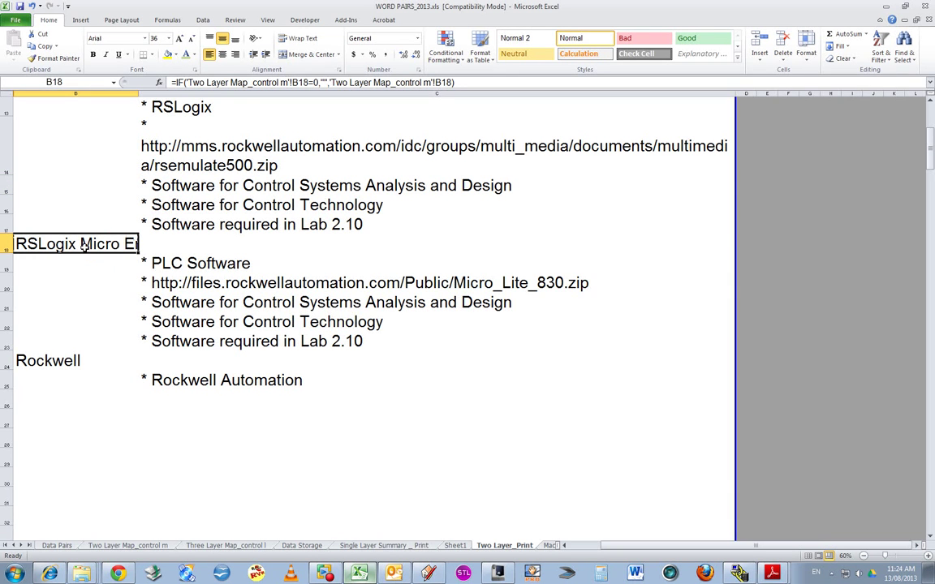
left_click(235, 281)
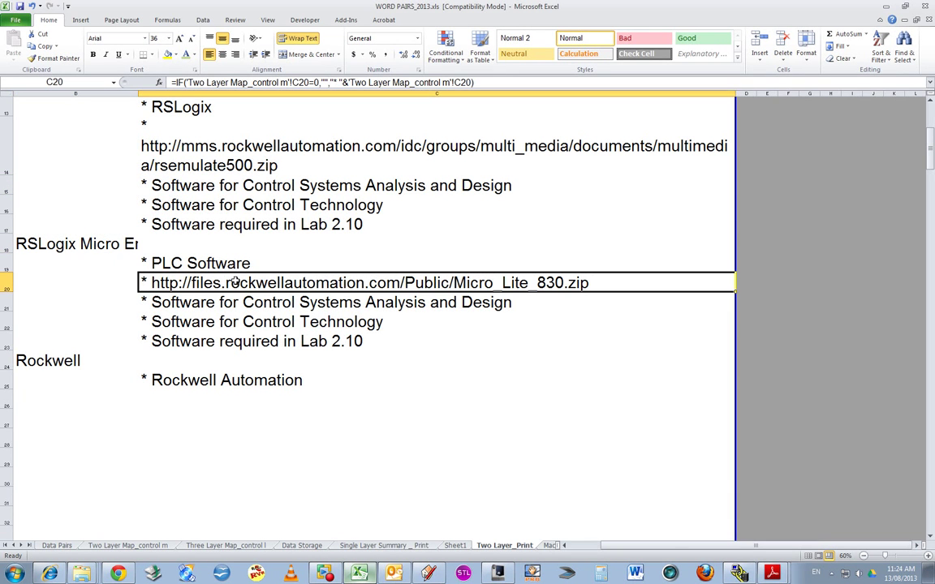
- Minimize Excel and expand Rockwell Software > RSLinx in the Start menu's program list
left_click(892, 7)
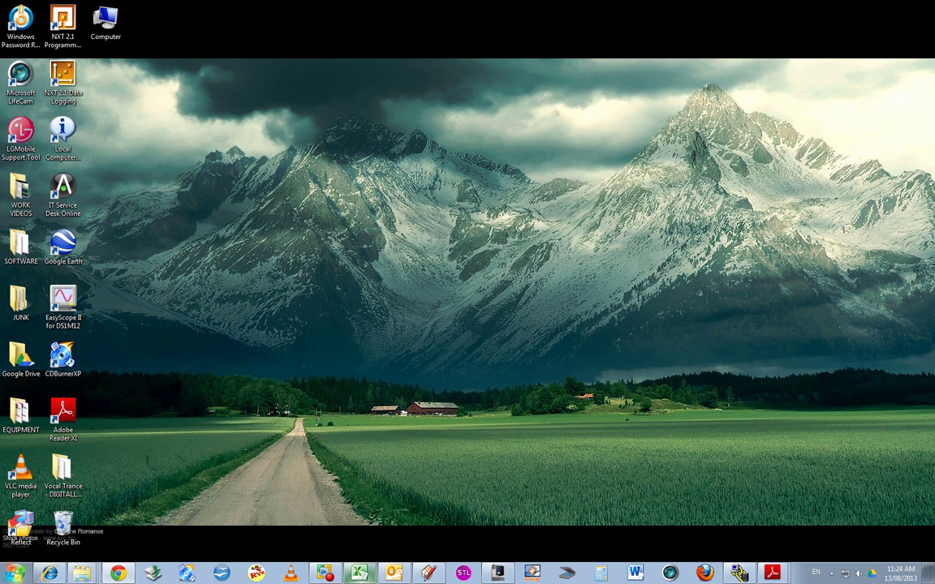
left_click(10, 578)
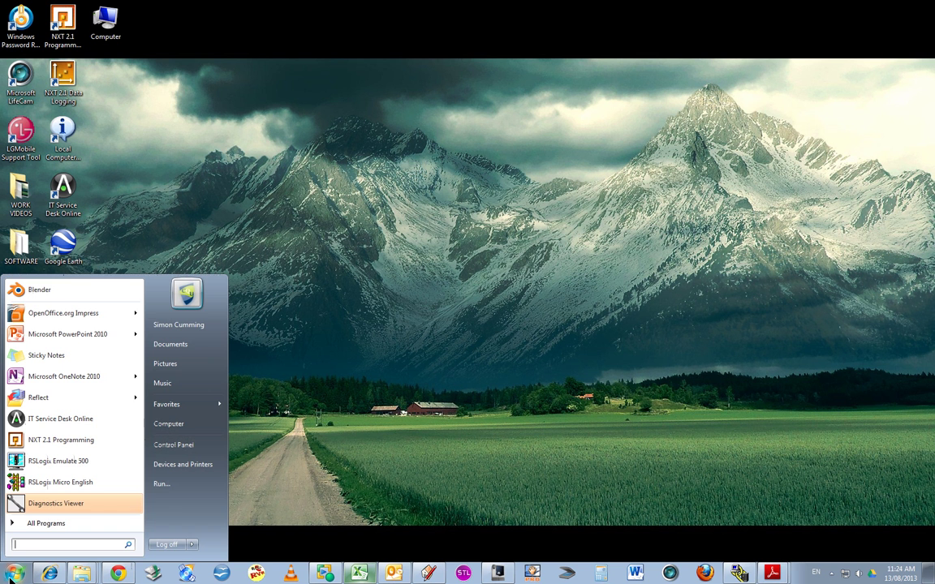
left_click(42, 524)
left_click(65, 402)
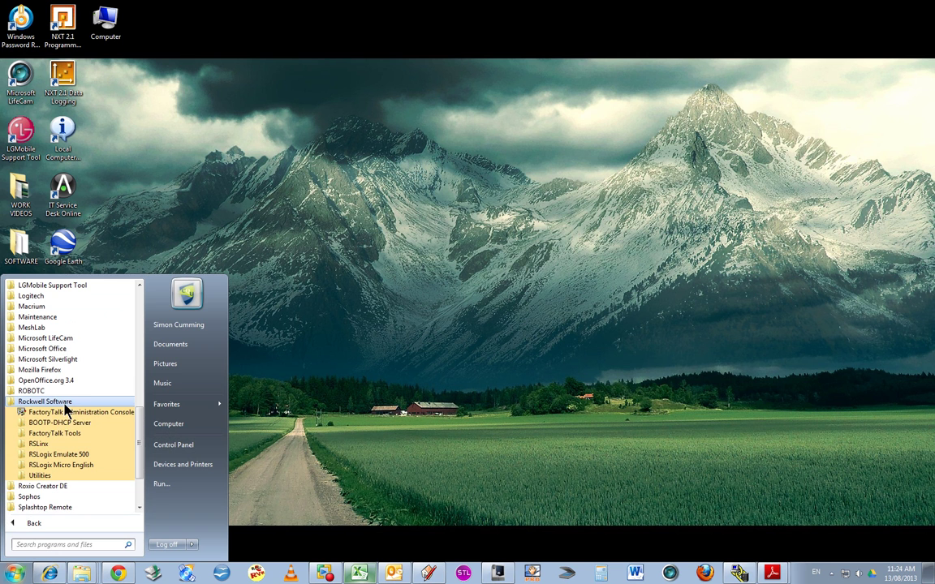
left_click(53, 445)
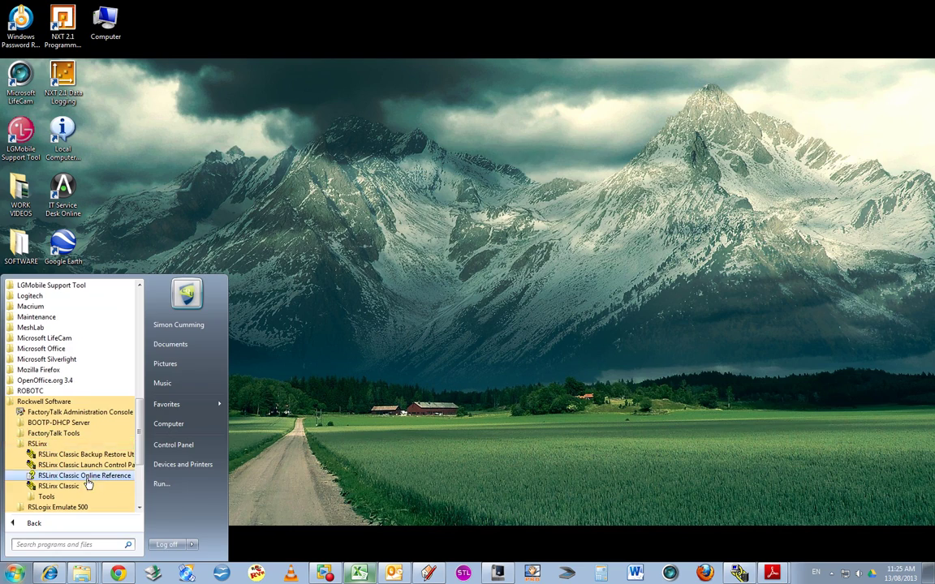
- Open and close the RSLinx Classic Online Reference, then expand the RSLinx folder again
left_click(77, 475)
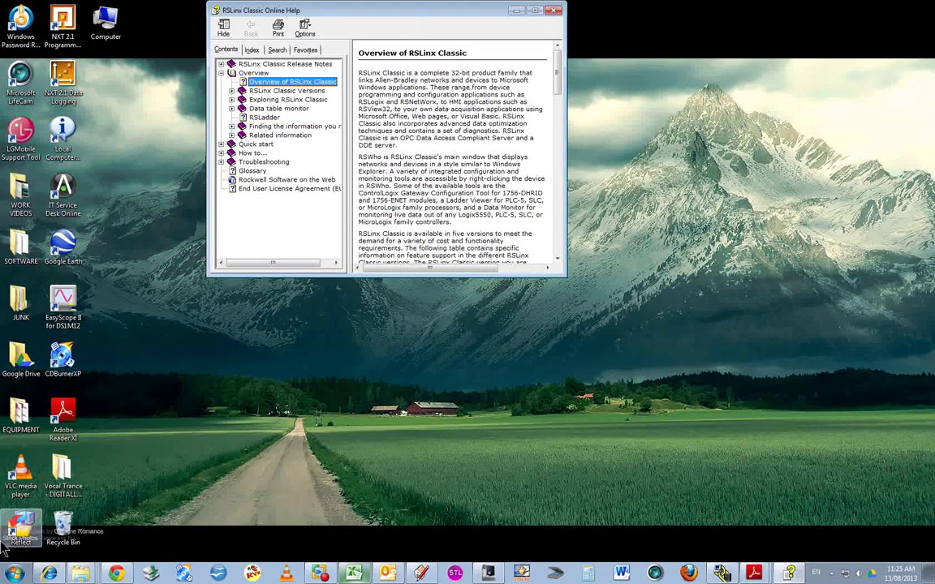
left_click(555, 10)
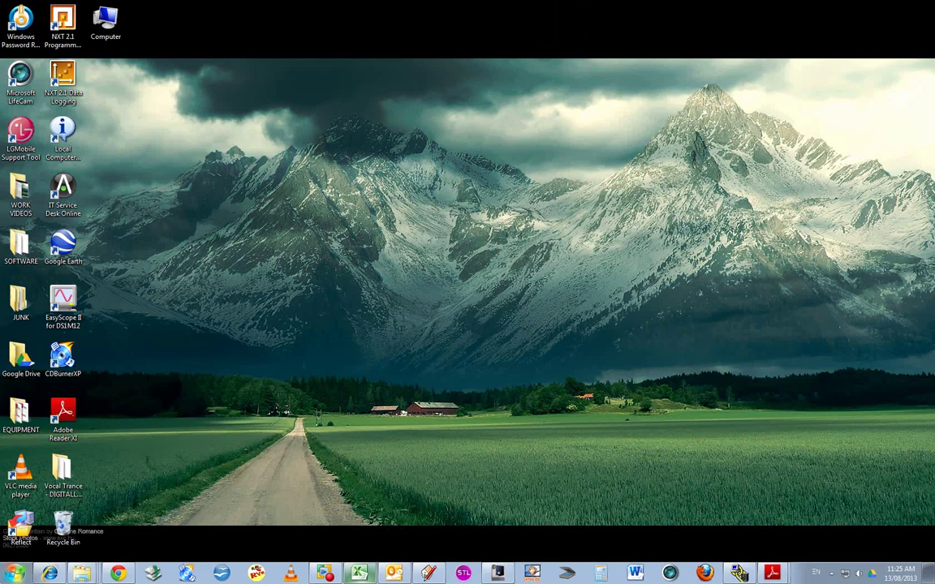
left_click(15, 574)
left_click(29, 525)
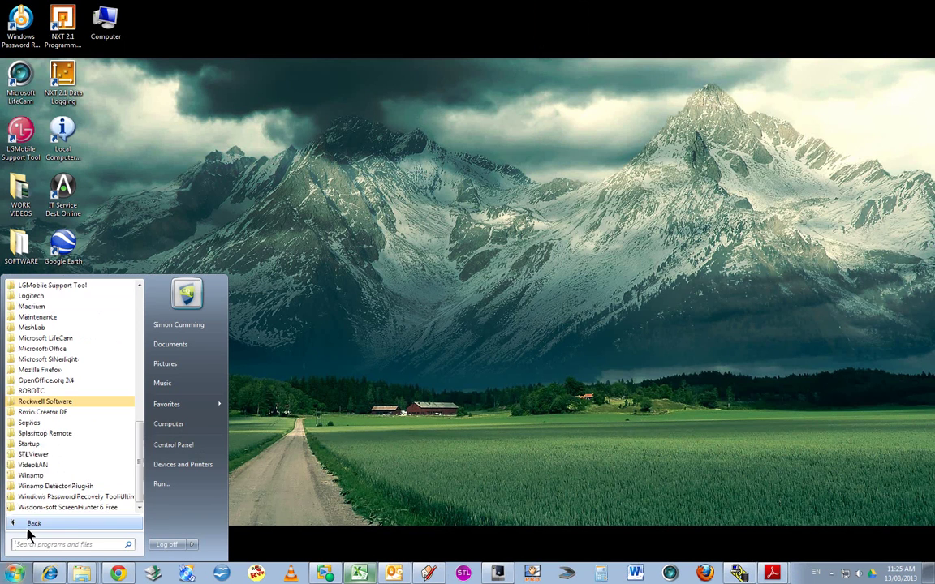
left_click(45, 401)
left_click(42, 444)
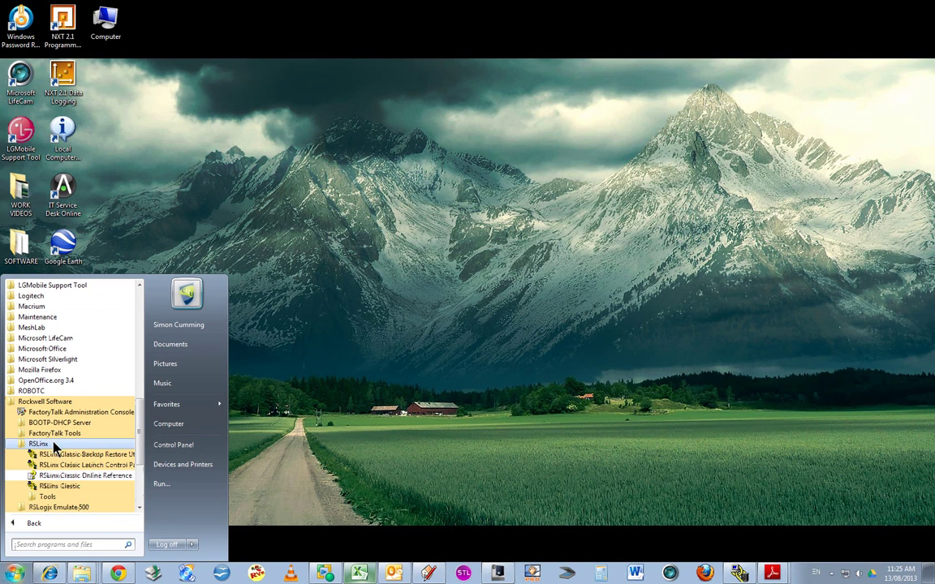
- Launch RSLinx Classic, select the MicroLogix 1100 node and bring up Configure Drivers
left_click(55, 487)
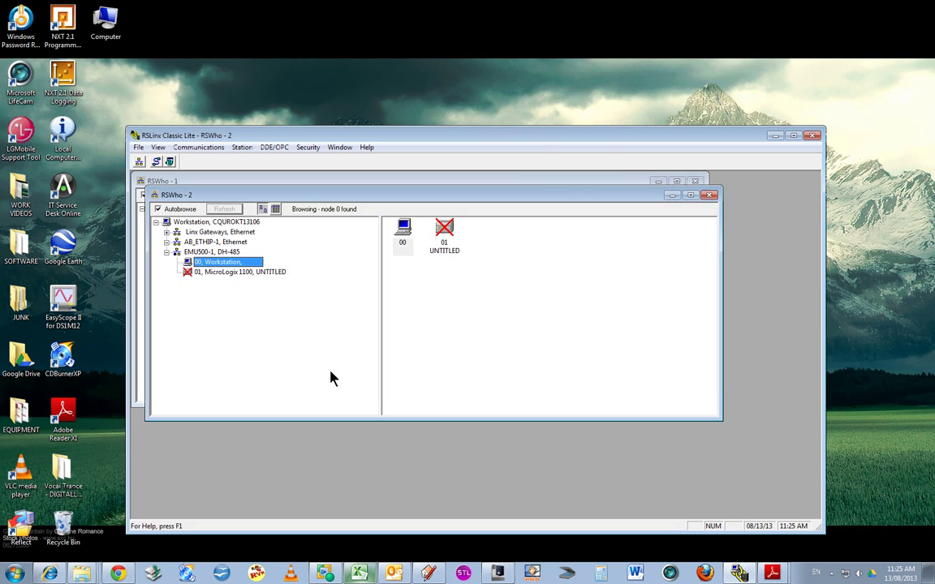
left_click(194, 272)
left_click(198, 147)
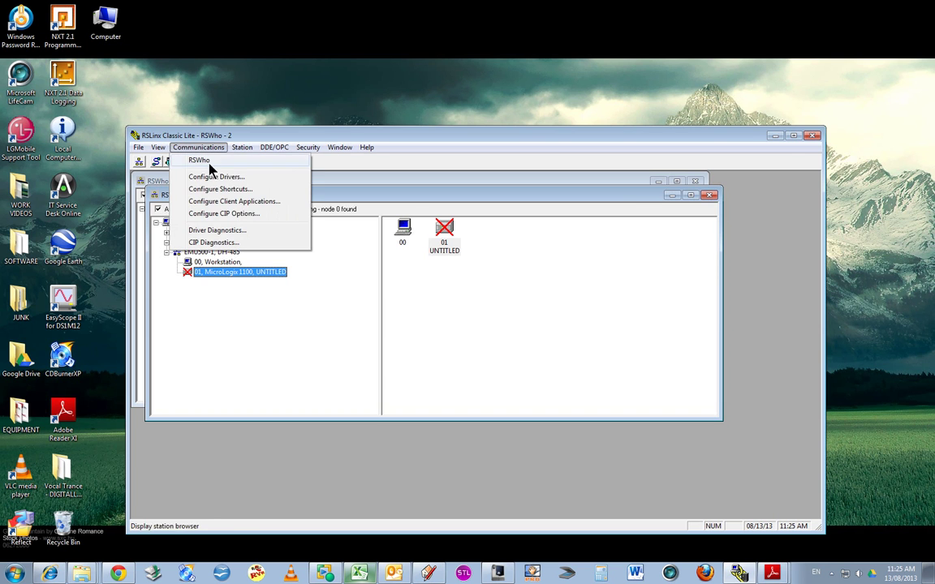
left_click(215, 176)
- Inspect the available driver types and the EMU500-1 and AB_ETHIP-1 drivers without changing anything
left_click(484, 266)
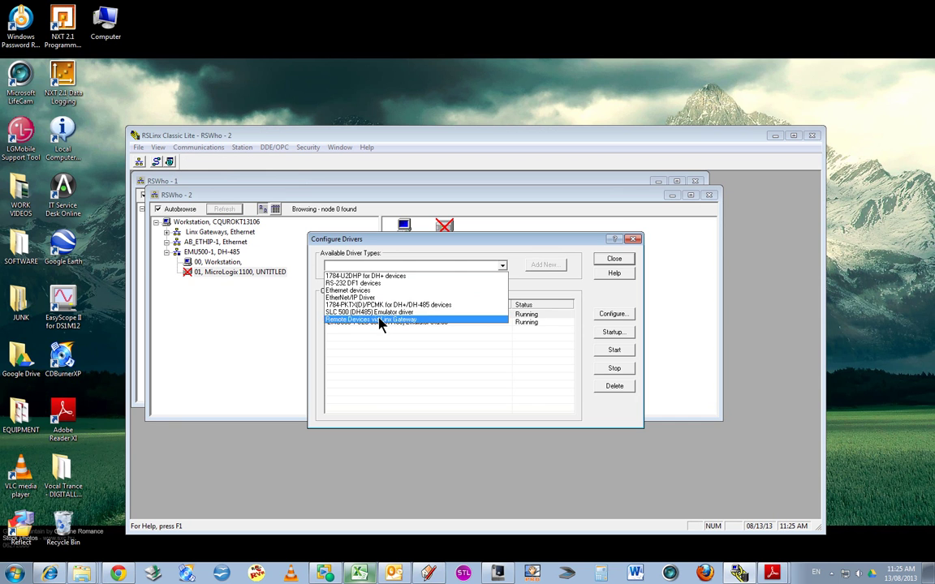
left_click(401, 323)
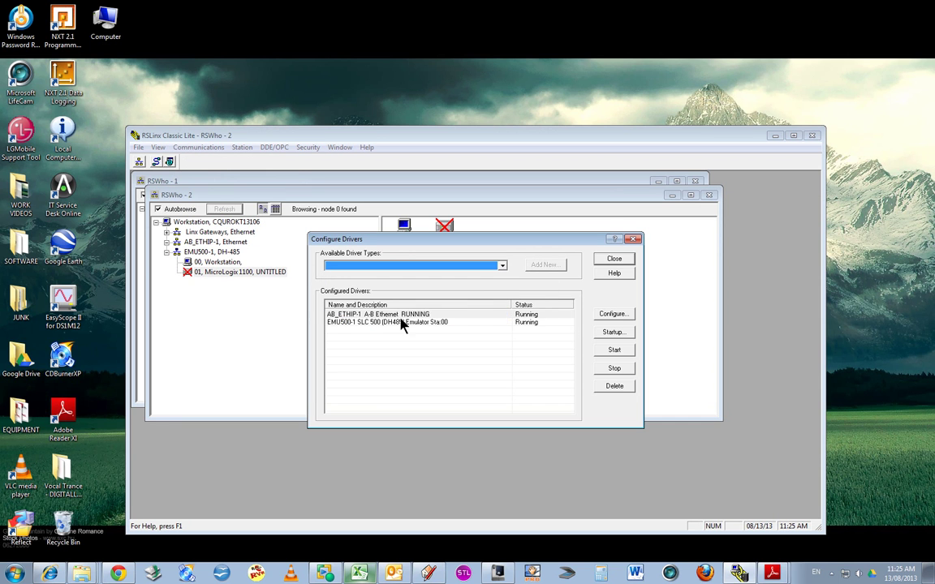
left_click(408, 323)
left_click(410, 313)
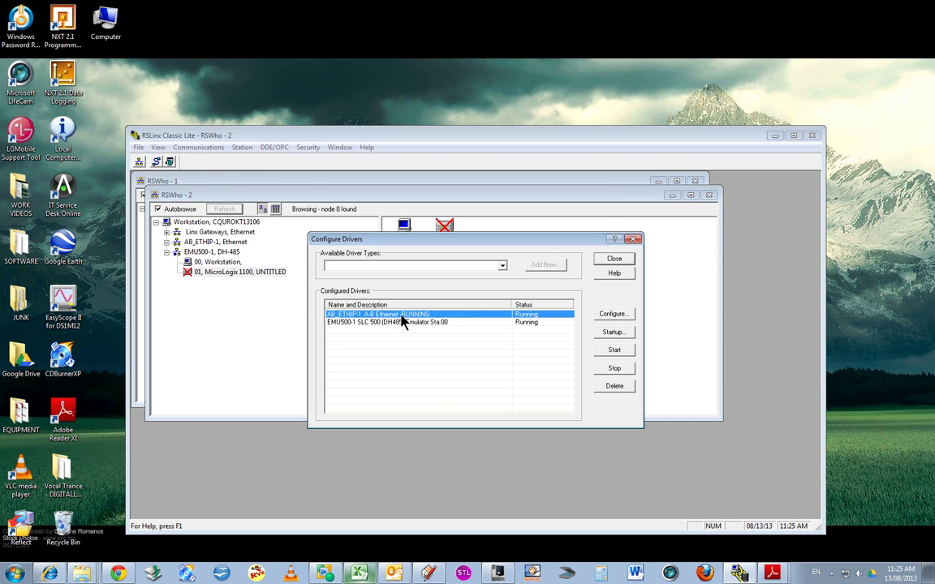
left_click(503, 268)
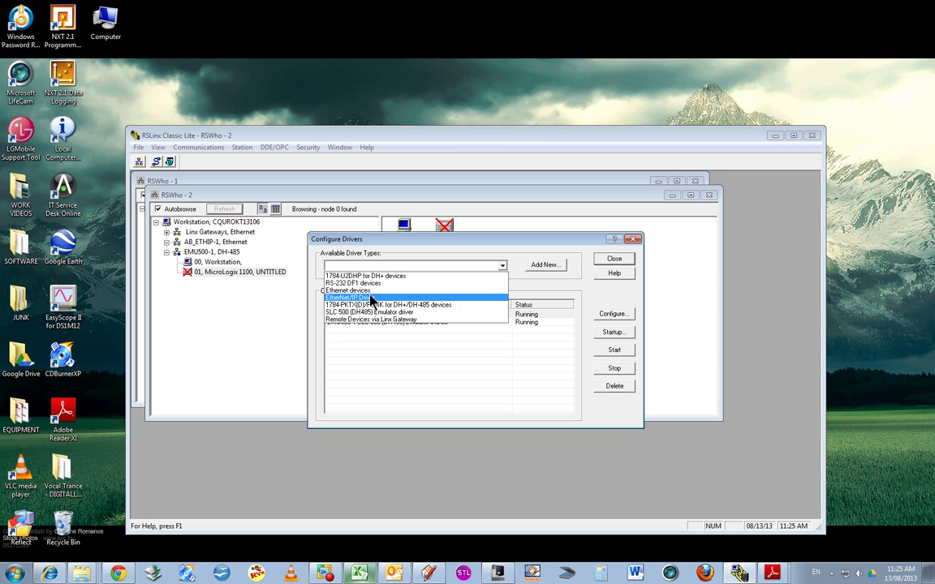
left_click(588, 260)
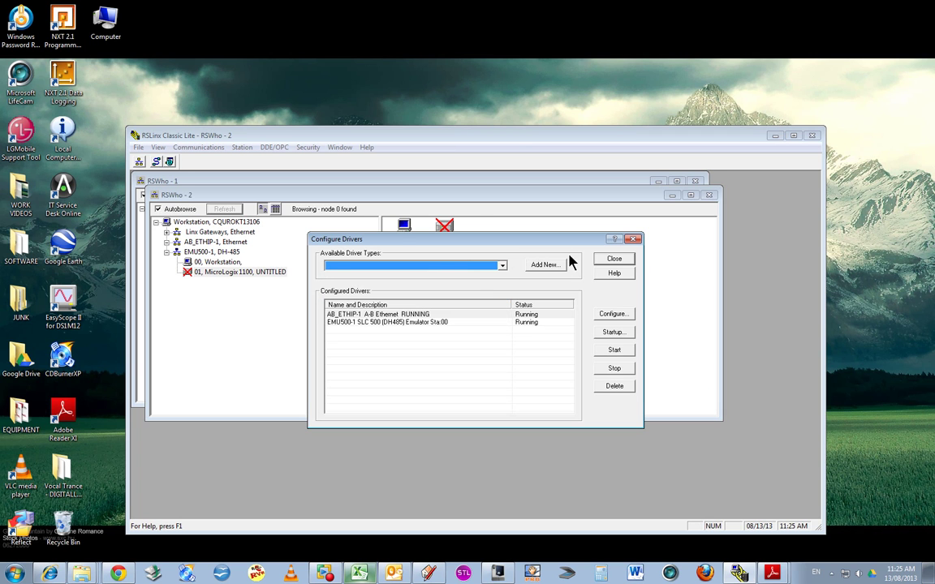
left_click(613, 259)
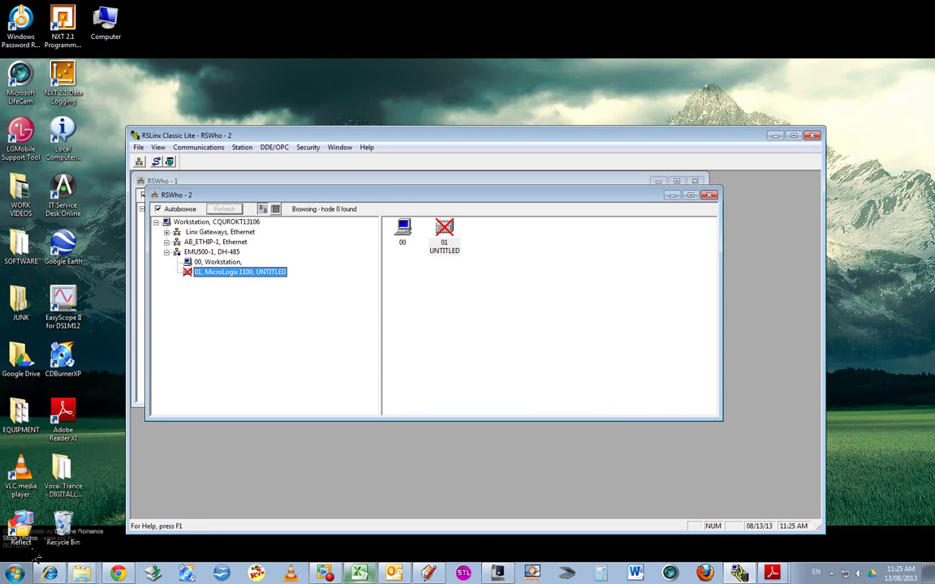
- Launch RSLogix Emulate 500 and load TRAFFIC_2_BAK005.RSS into it
left_click(17, 576)
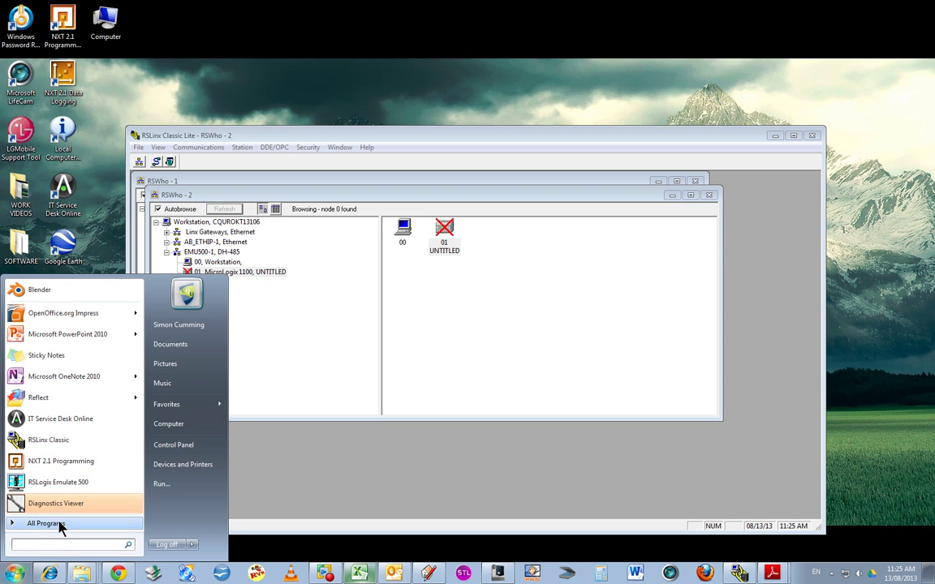
left_click(58, 482)
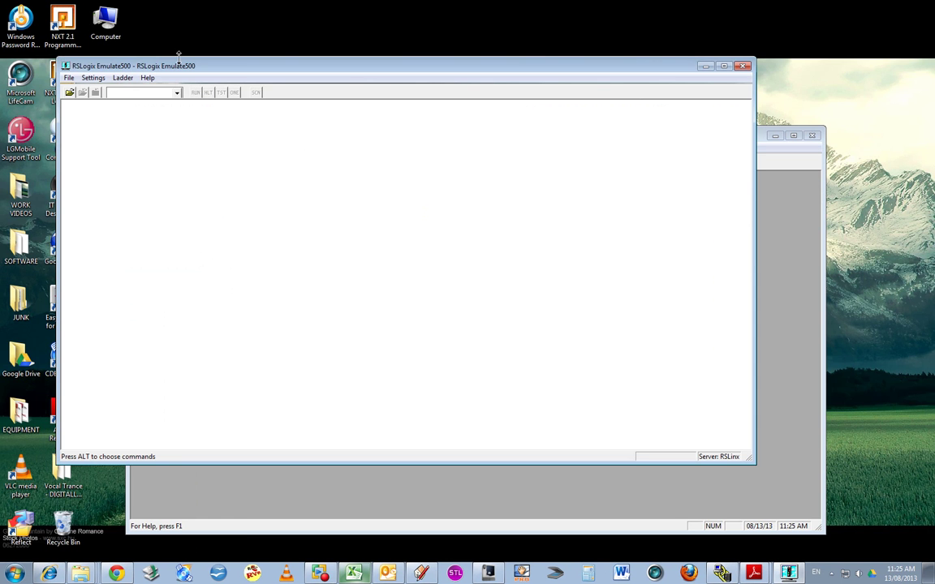
left_click_drag(176, 69, 480, 73)
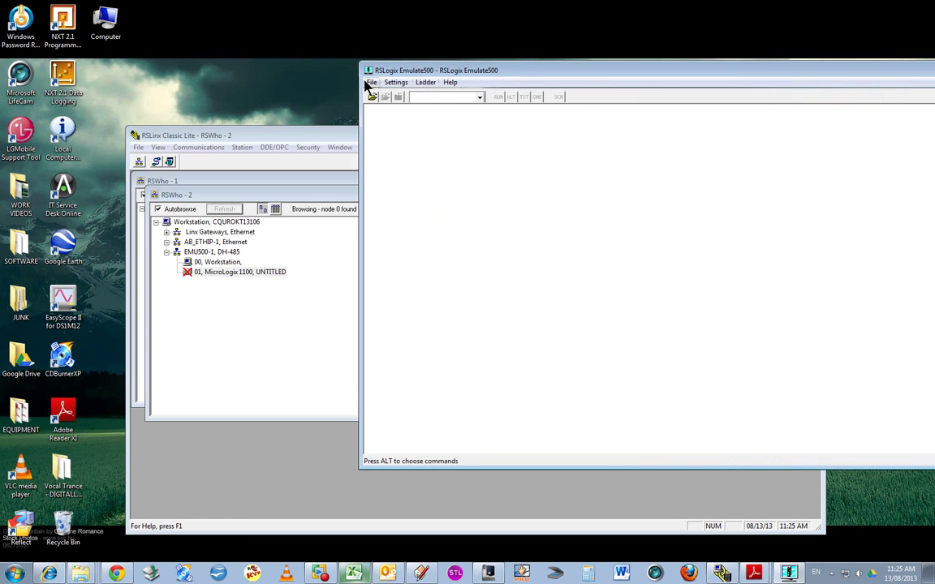
left_click(371, 82)
left_click(390, 96)
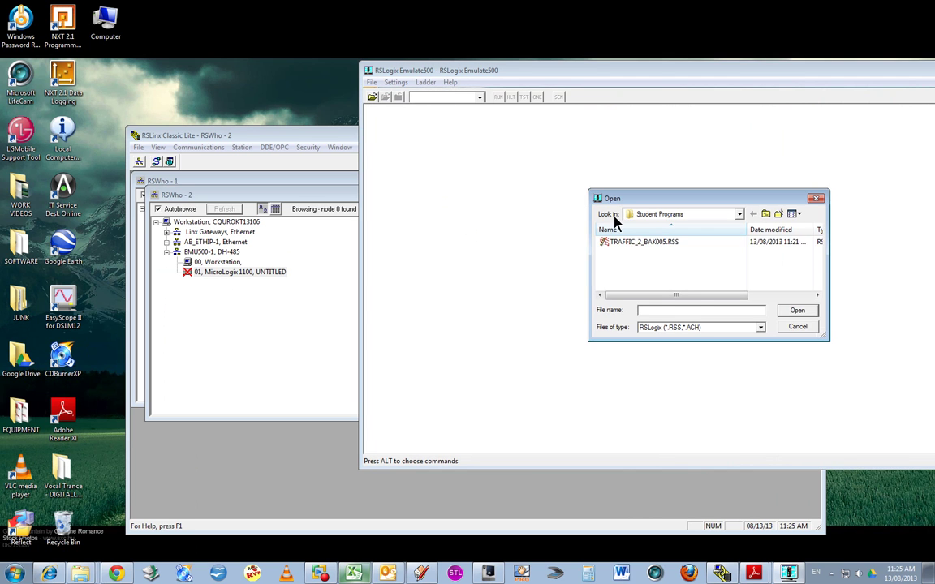
left_click(649, 242)
left_click(798, 312)
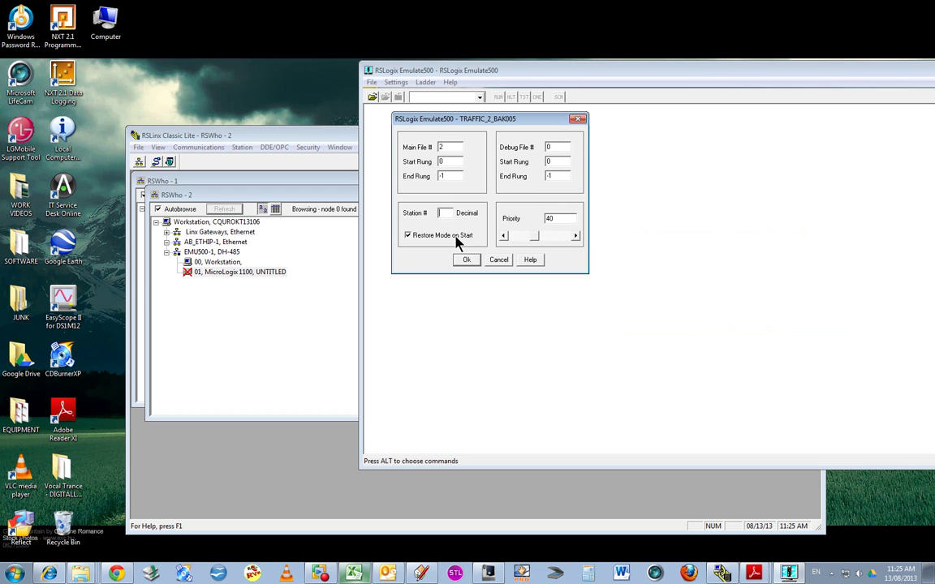
- Set the emulator to station 0, run it, reposition its window, then halt it
type("01")
left_click(468, 259)
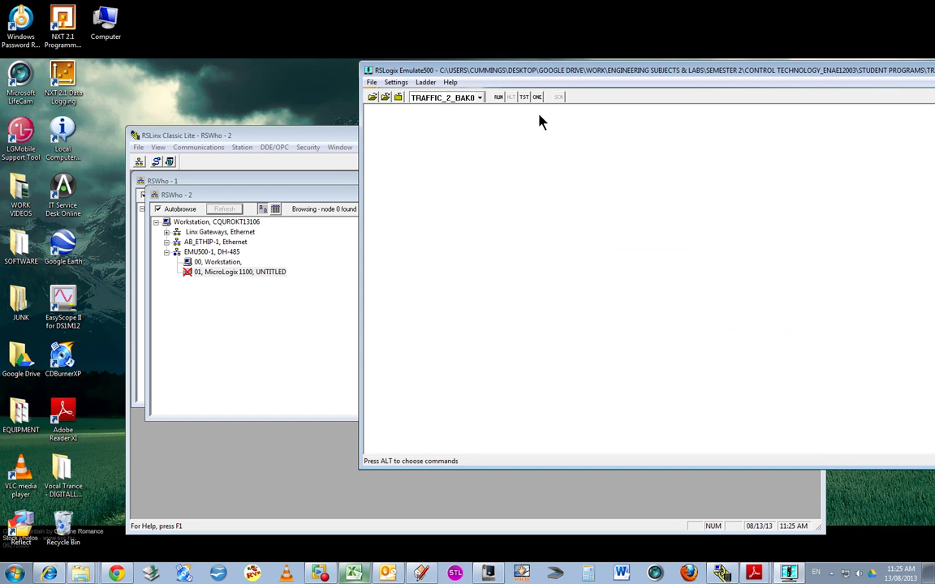
left_click(499, 97)
left_click_drag(528, 63, 460, 361)
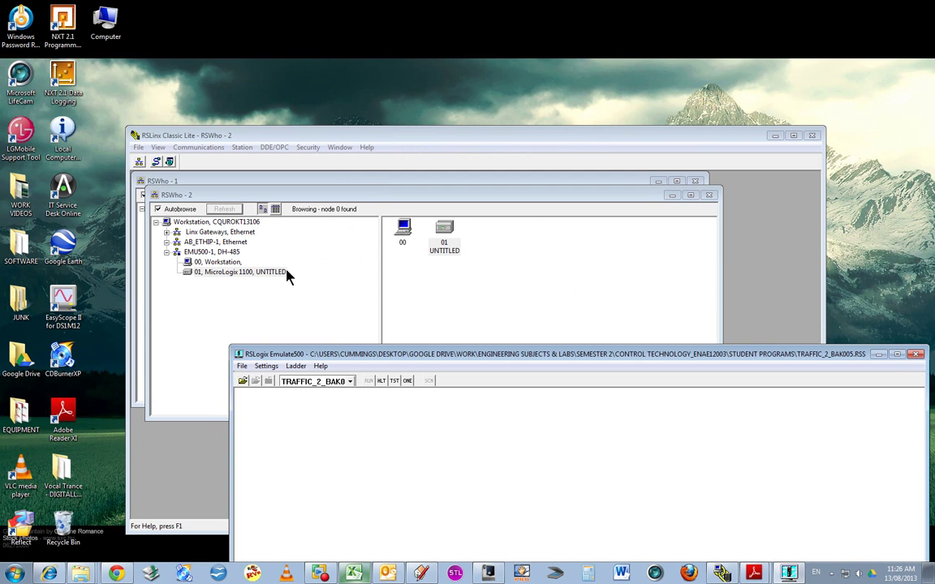
left_click_drag(428, 357, 428, 249)
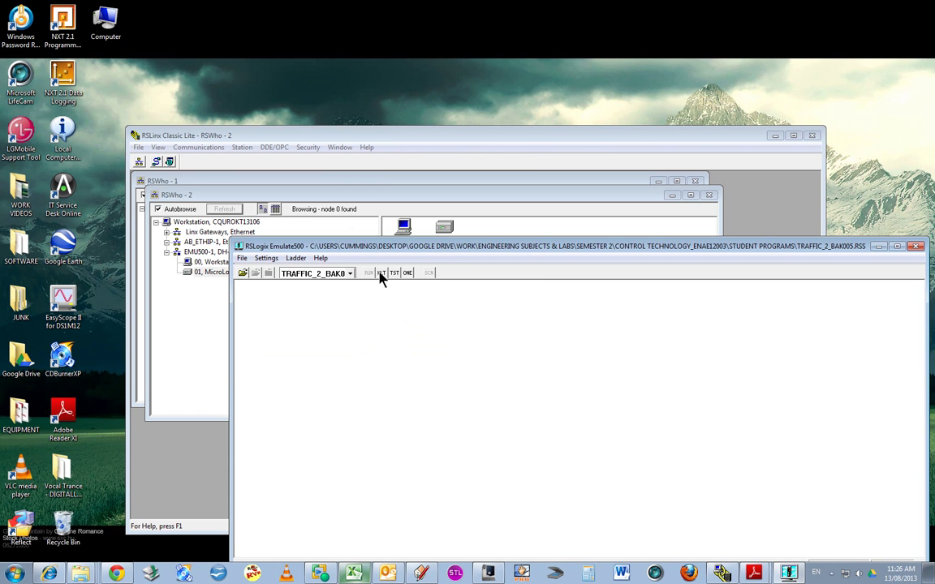
left_click(382, 275)
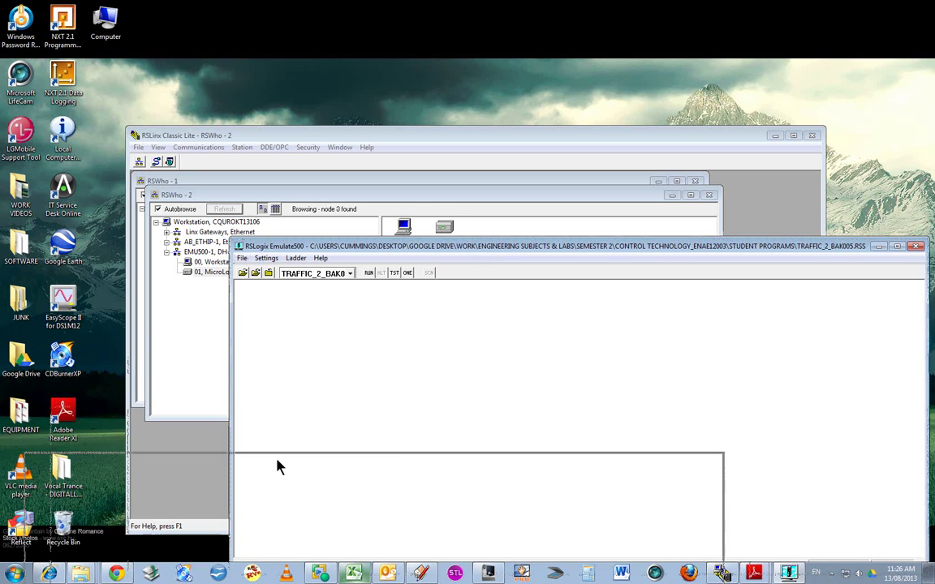
- Minimize Emulate500 and launch RSLogix Micro English from the Rockwell Software program group
left_click(673, 463)
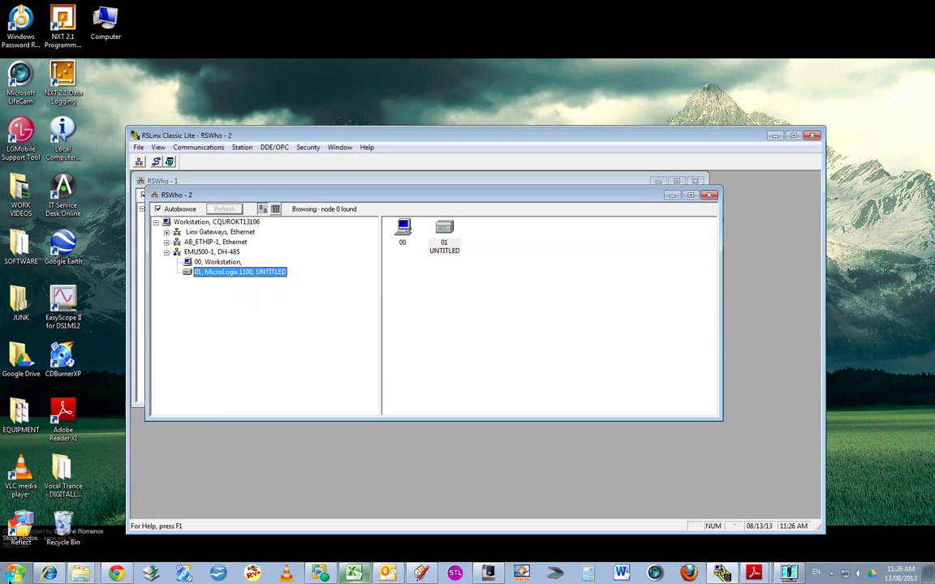
key("super")
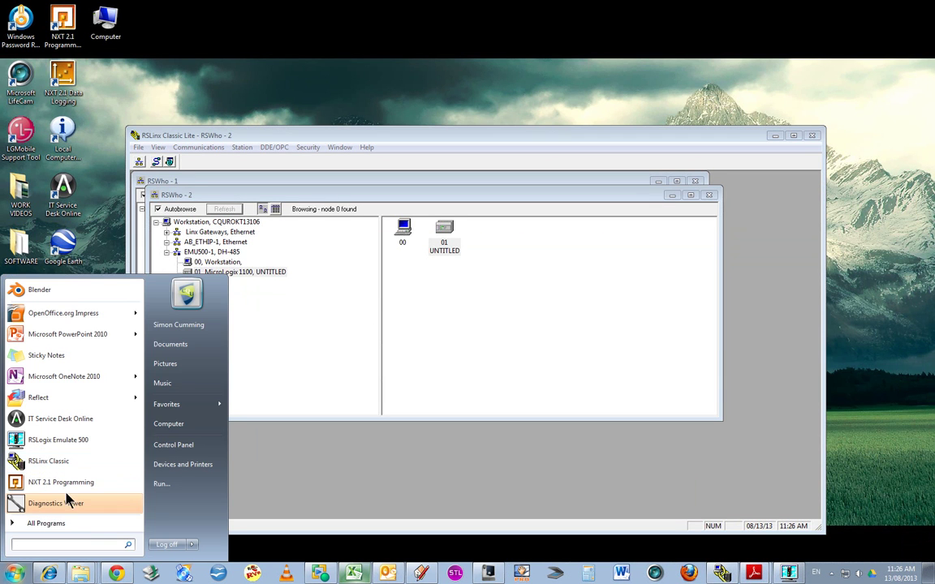
left_click(48, 523)
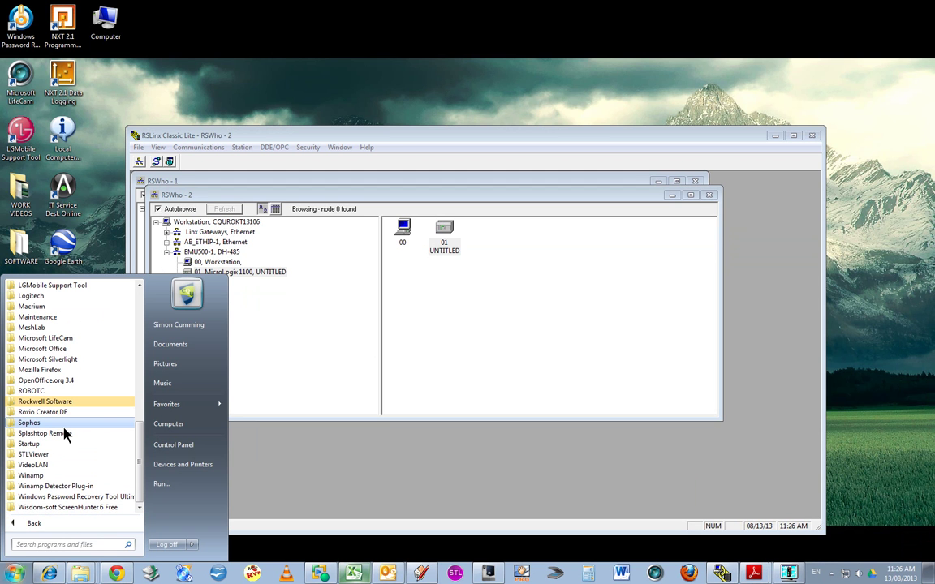
left_click(54, 402)
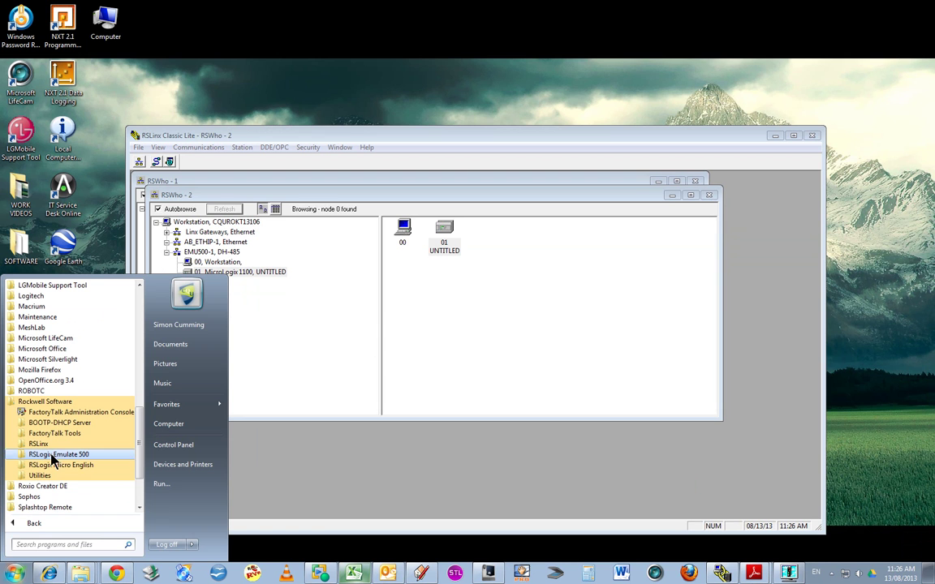
left_click(68, 465)
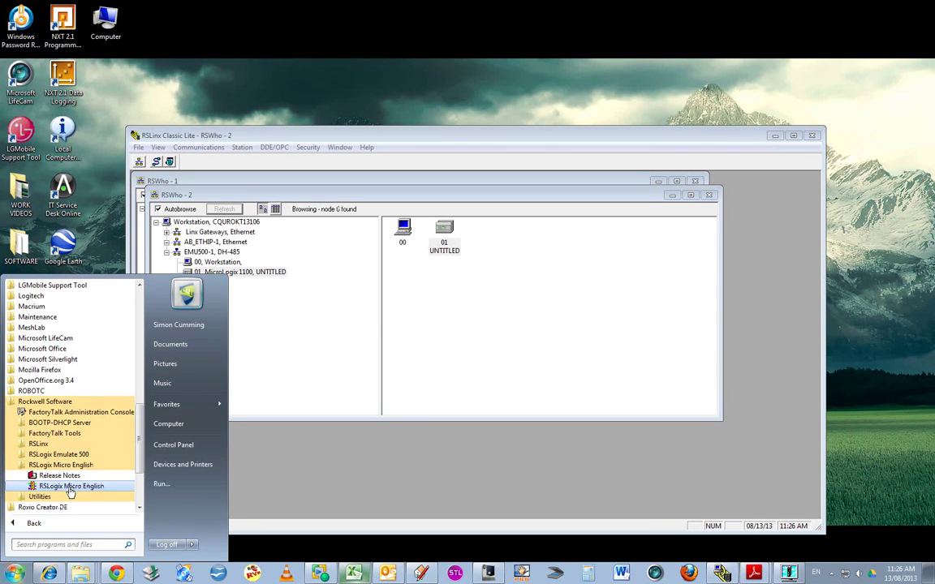
left_click(77, 496)
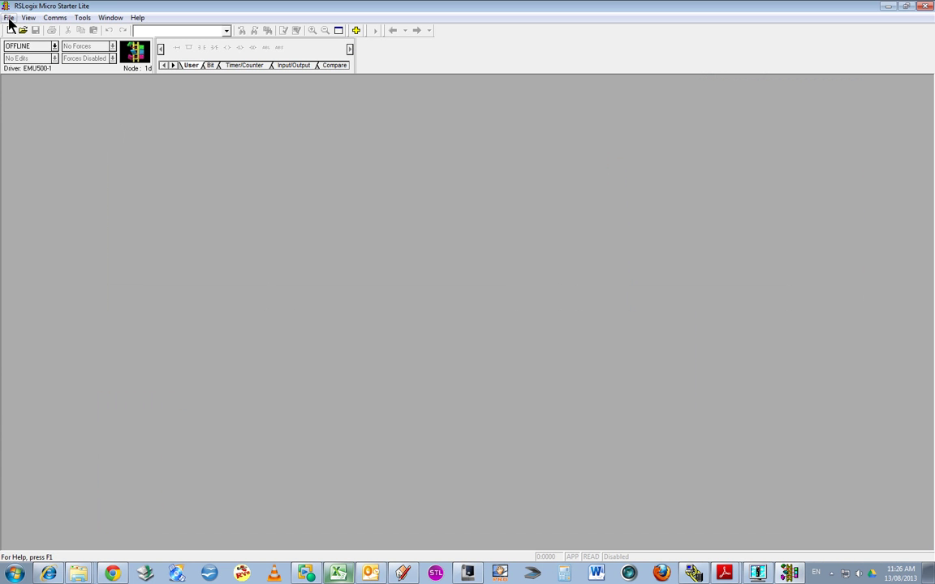
- Start a new MicroLogix 1100 Series B project and insert a blank rung 0000 in LAD 2
left_click(8, 17)
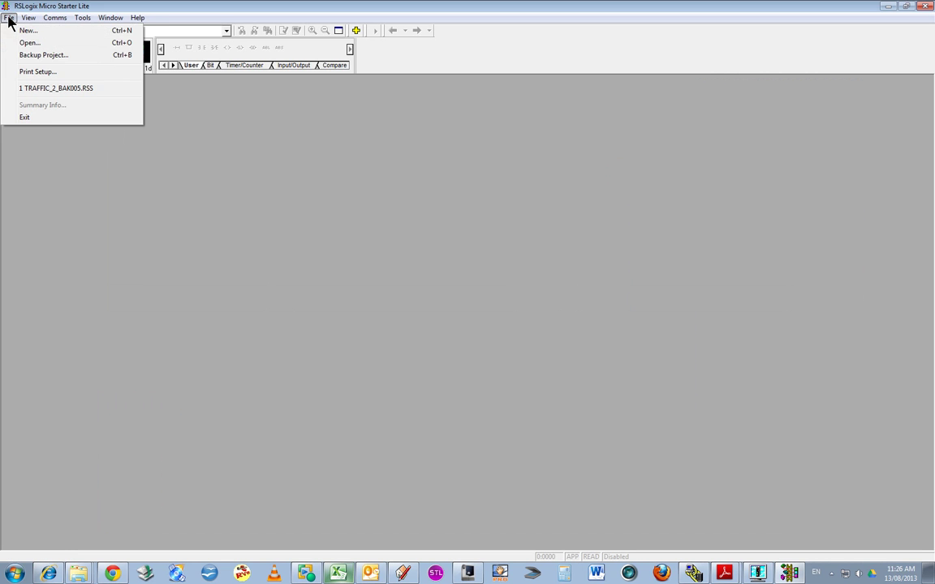
left_click(26, 30)
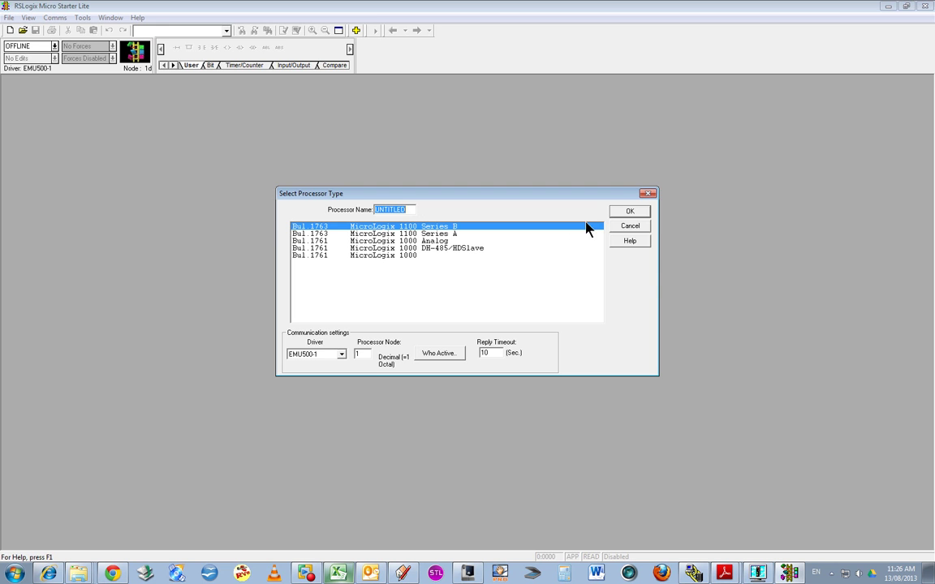
left_click(631, 212)
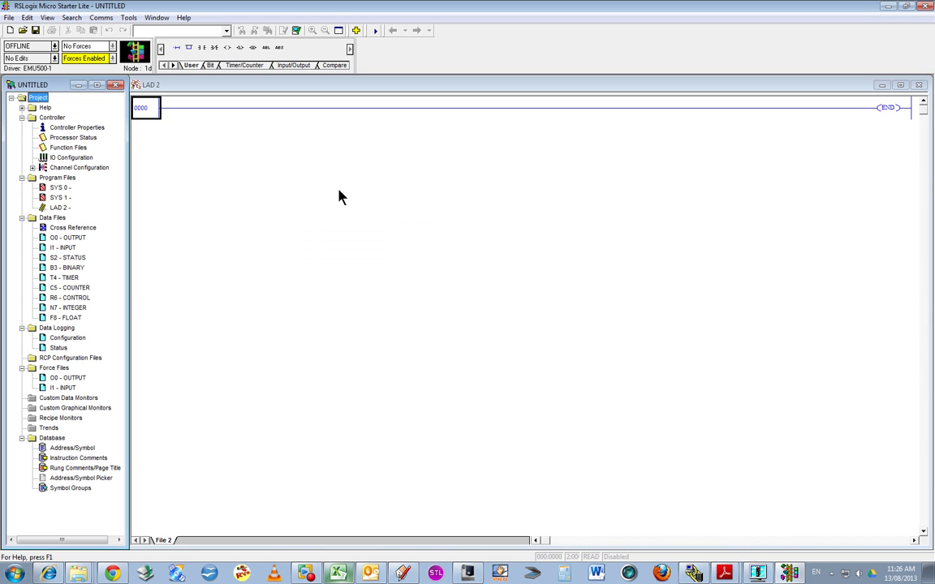
right_click(131, 108)
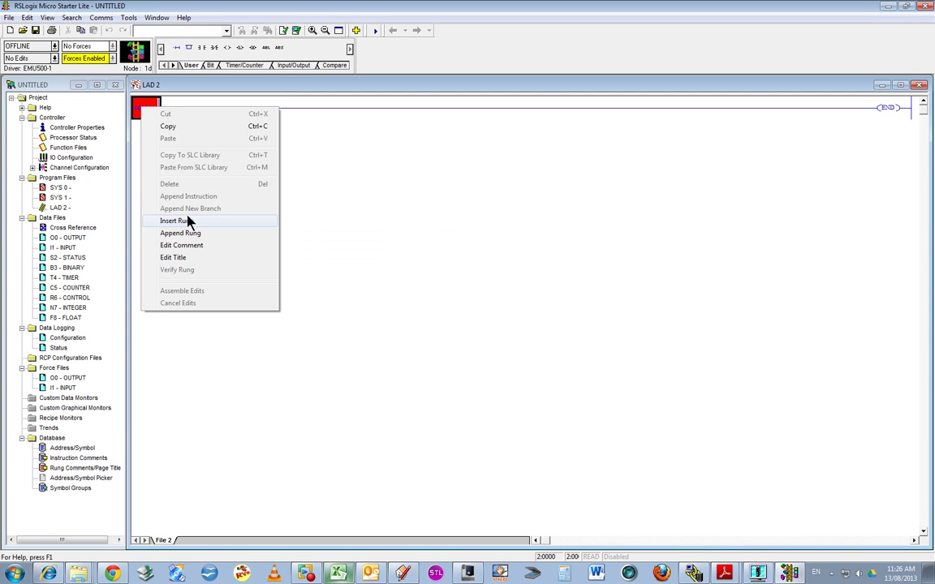
left_click(244, 218)
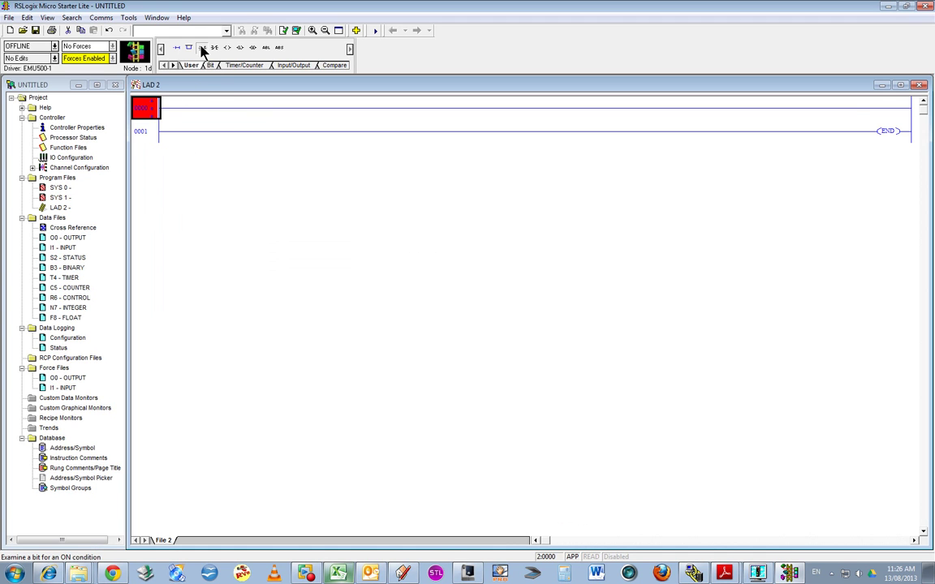
- Place an XIC contact addressed I:0/0 and an OTE coil addressed O:0/0 on rung 0000
left_click_drag(202, 48, 180, 113)
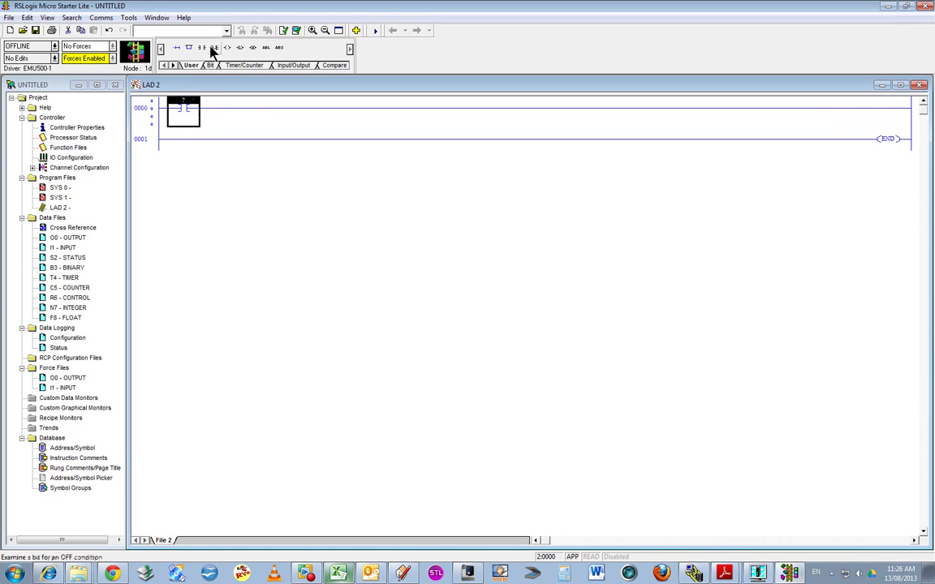
left_click_drag(227, 48, 854, 110)
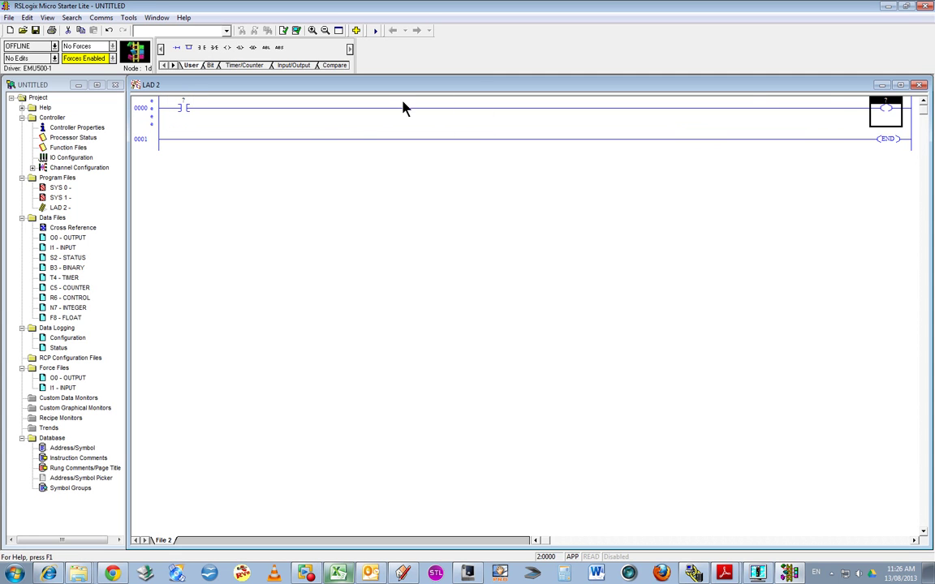
left_click(183, 106)
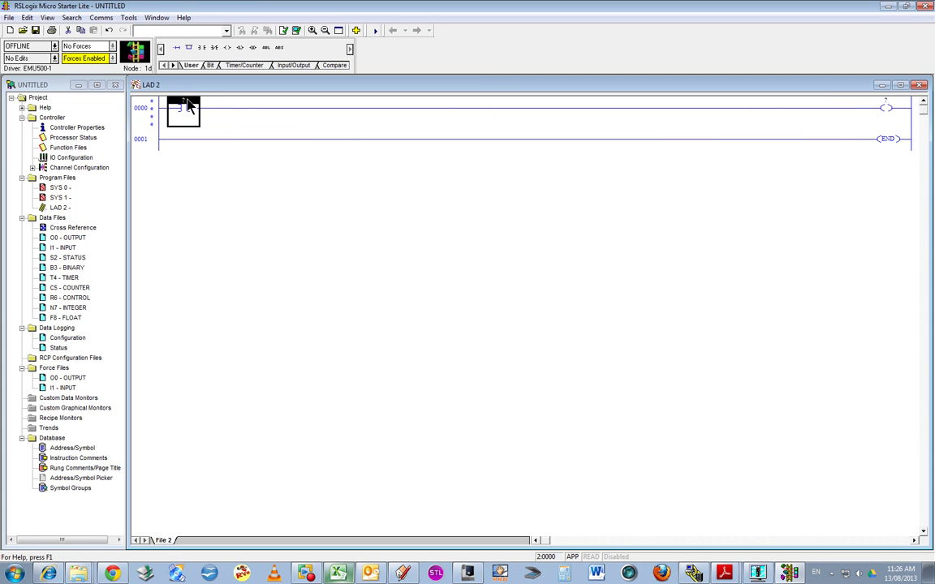
left_click(185, 98)
type("I:0/0")
key("Return")
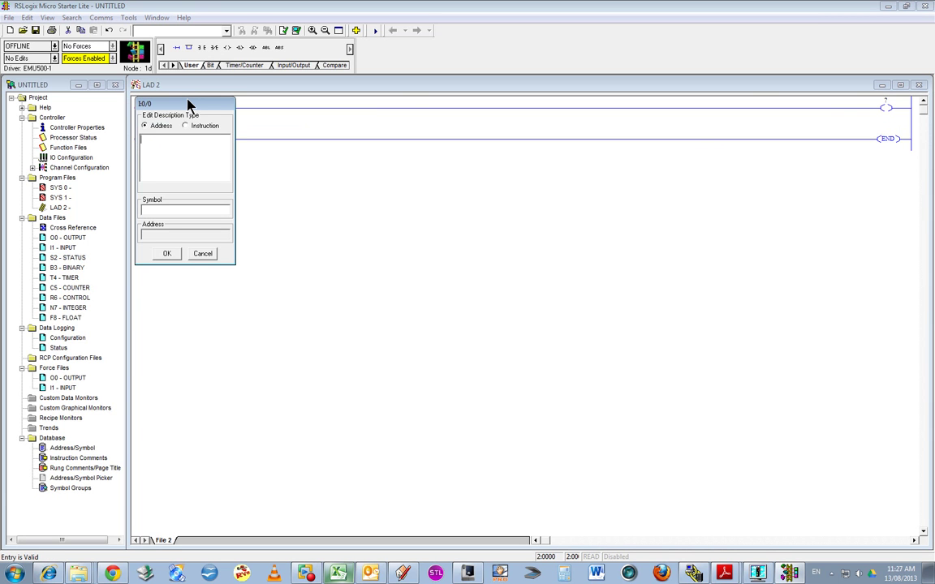
left_click(168, 254)
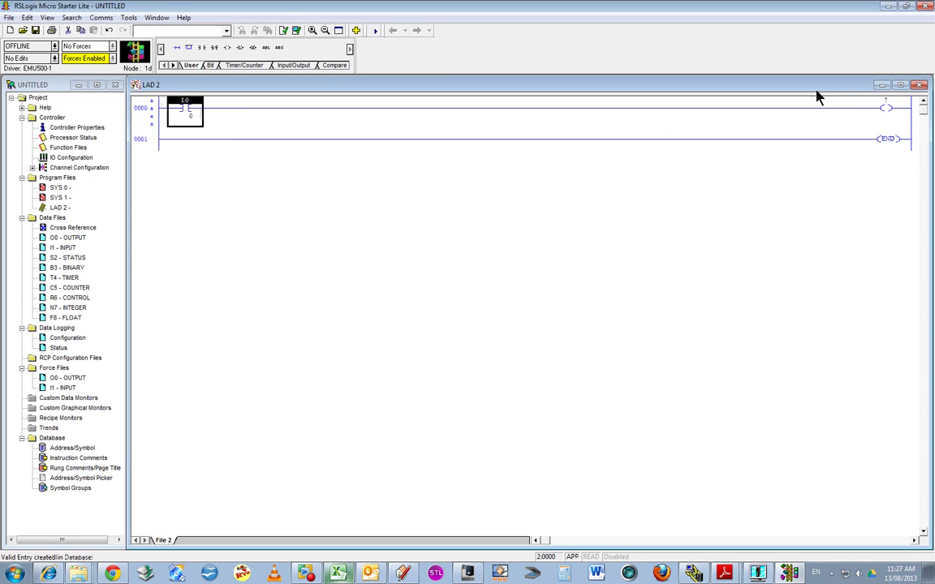
double_click(885, 103)
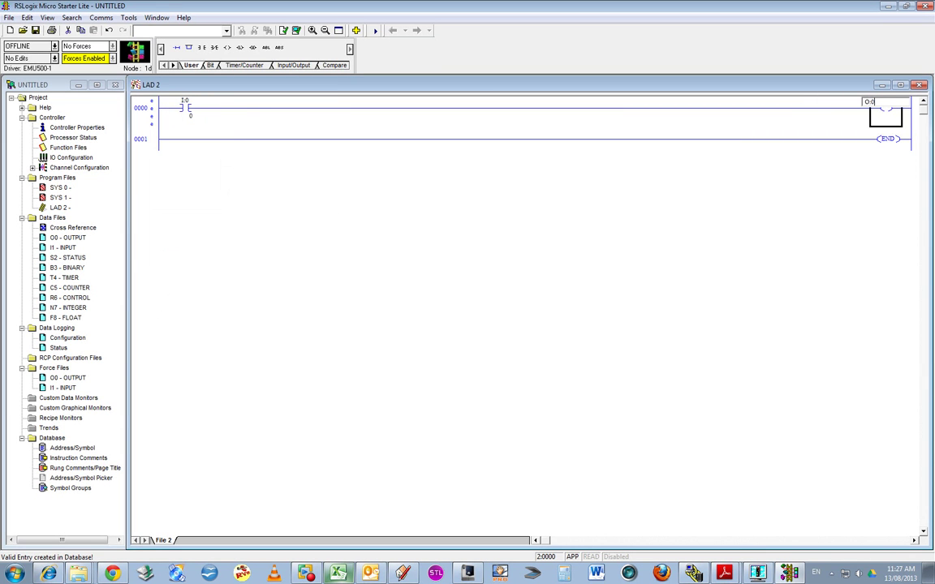
type("O:0/0")
key("Return")
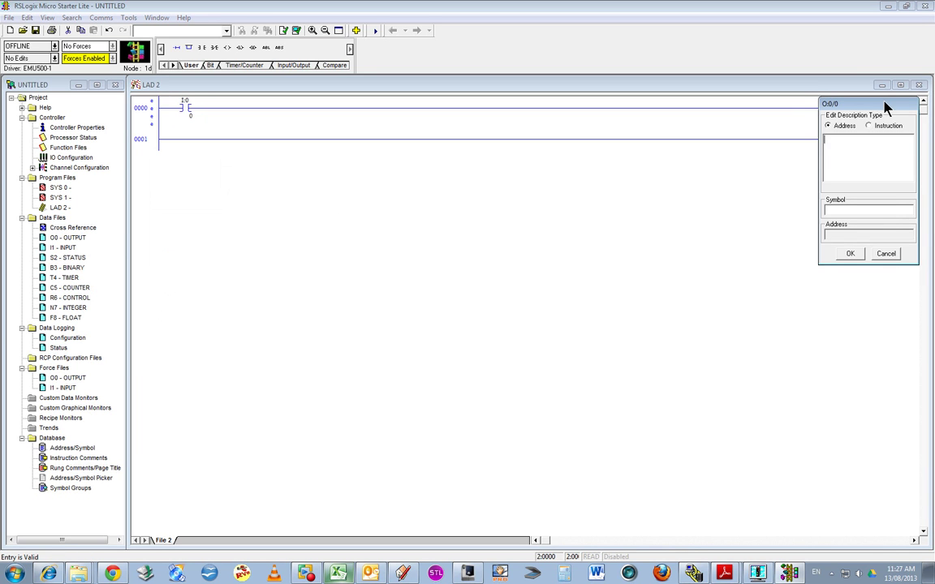
- Accept the O:0/0 description and begin Save Program As, moving up to the Desktop
left_click(852, 255)
left_click(11, 17)
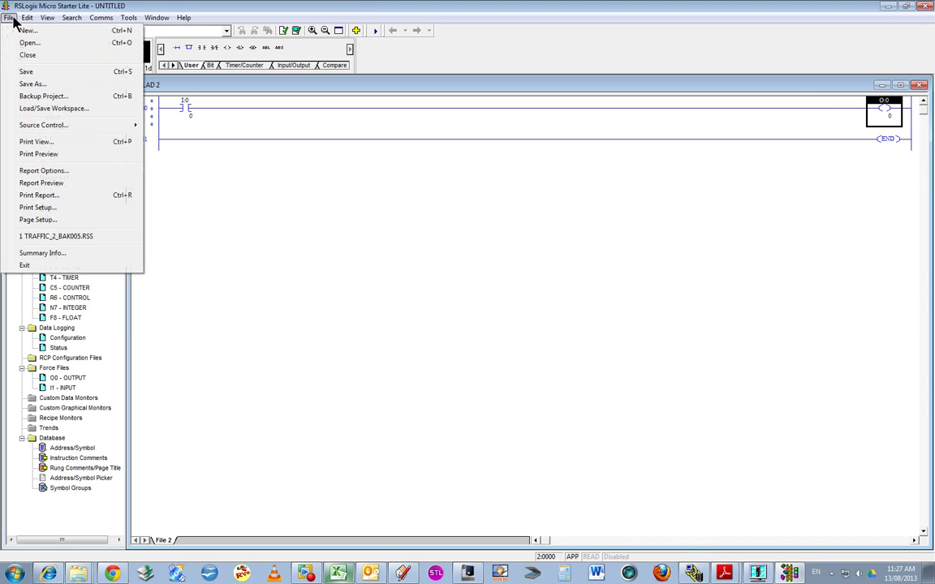
left_click(31, 83)
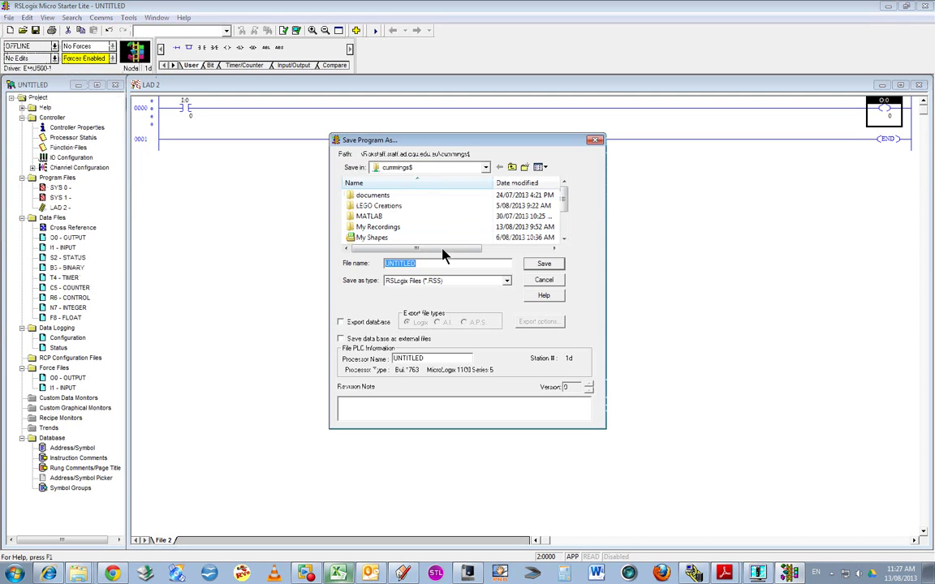
left_click(512, 167)
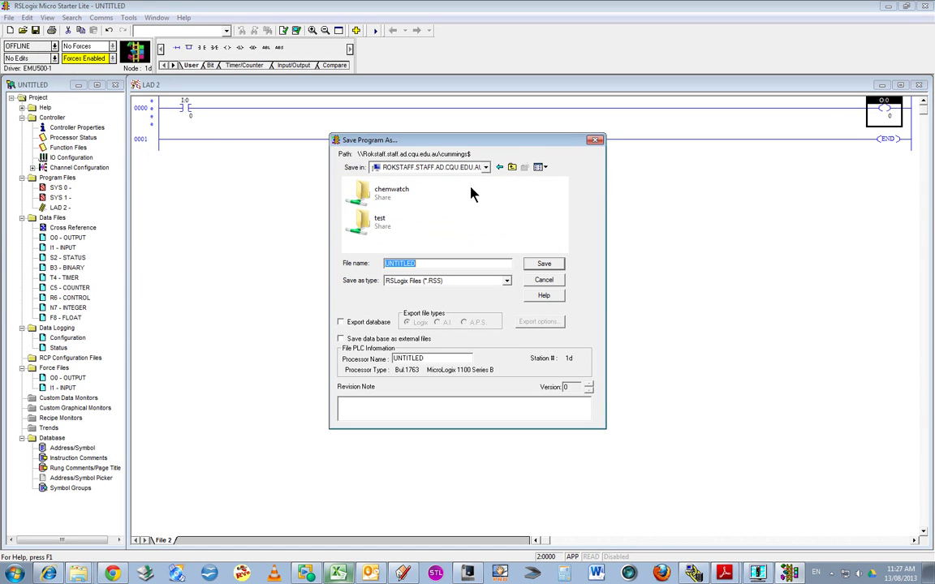
left_click(512, 167)
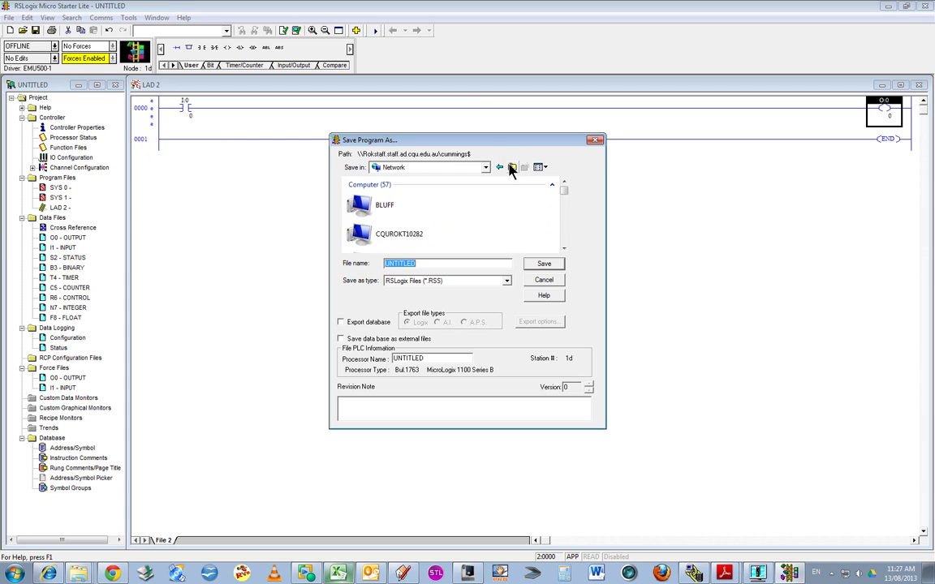
left_click(512, 167)
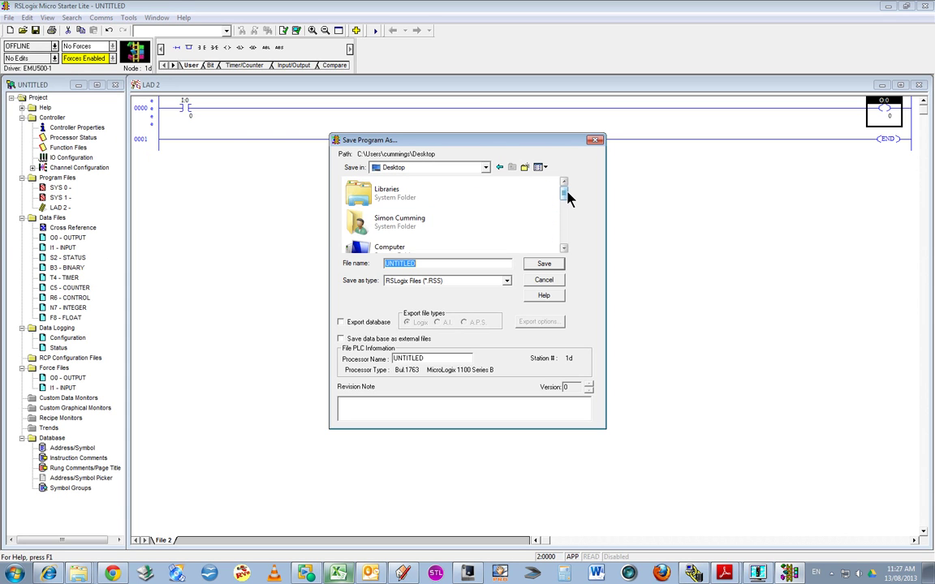
- Navigate to Google Drive\WORK\EQUIPMENT\PLC and clear the default file name
left_click_drag(568, 199, 564, 228)
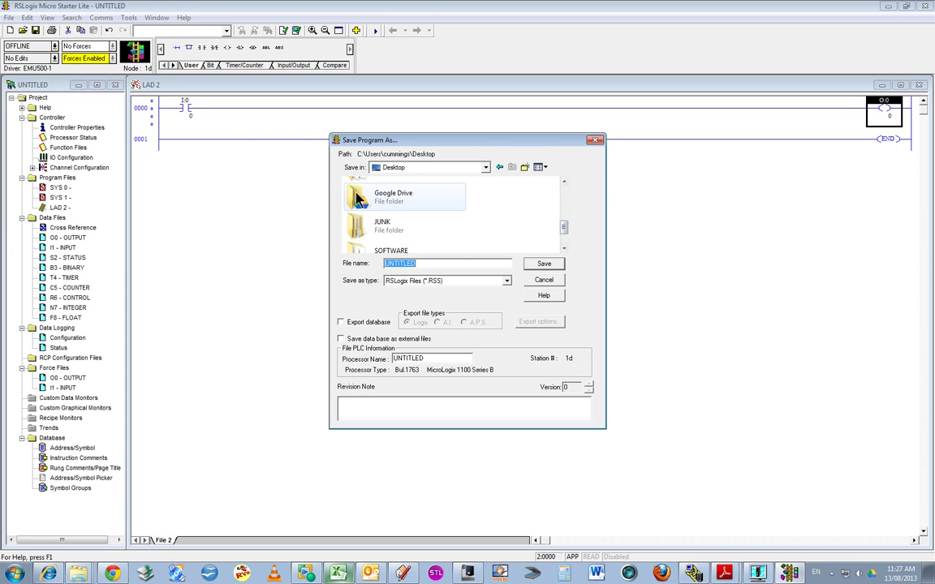
double_click(357, 199)
double_click(376, 207)
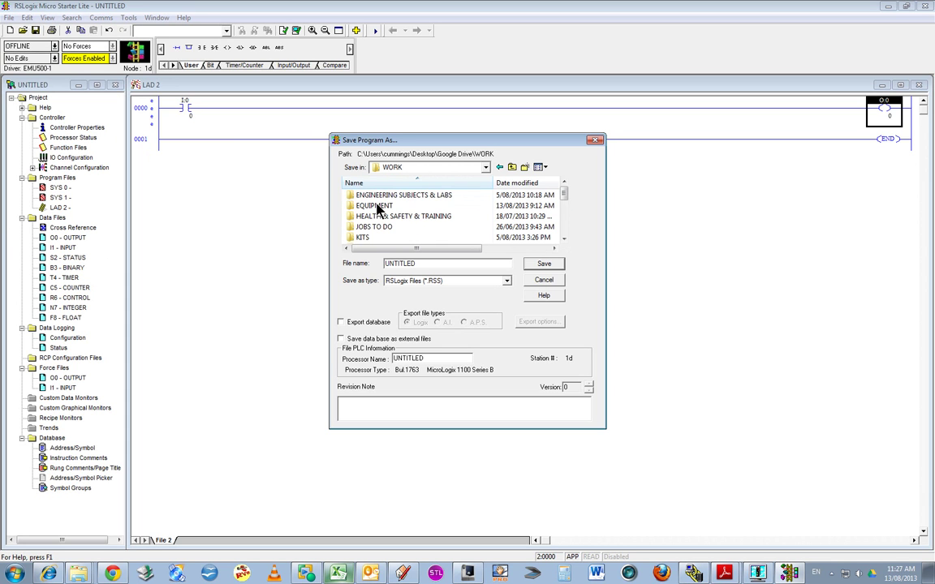
double_click(361, 197)
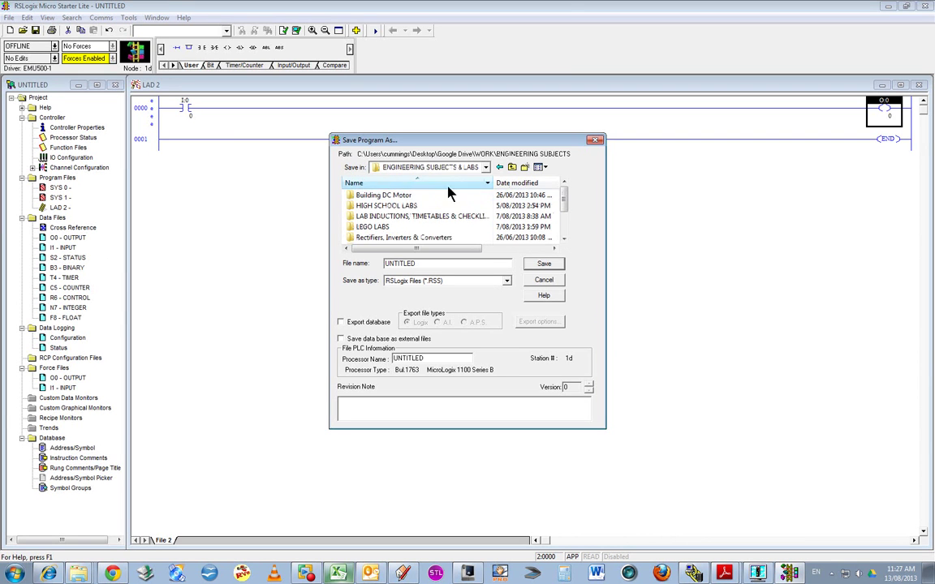
left_click(512, 168)
double_click(382, 207)
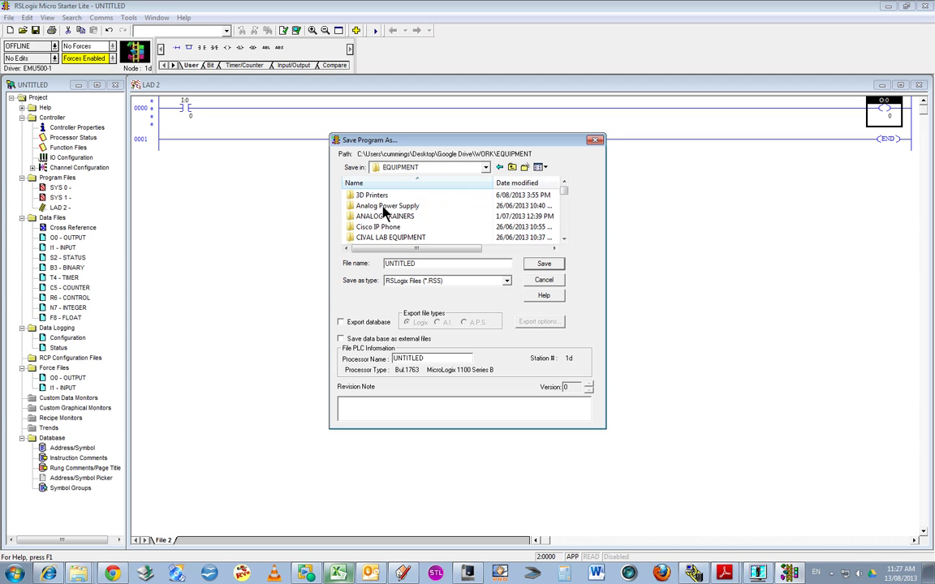
scroll(385, 211, "down", 10)
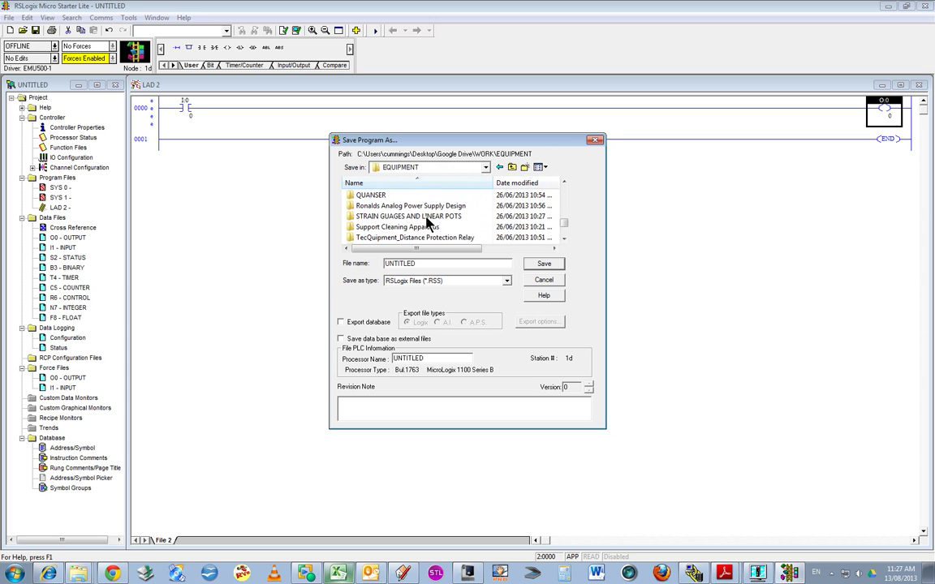
scroll(427, 223, "up", 1)
double_click(361, 217)
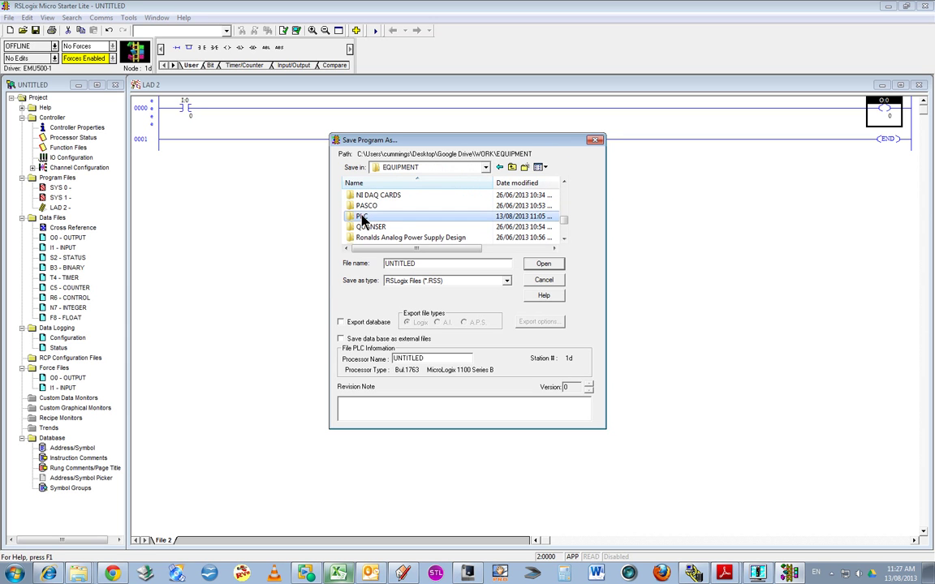
left_click(452, 263)
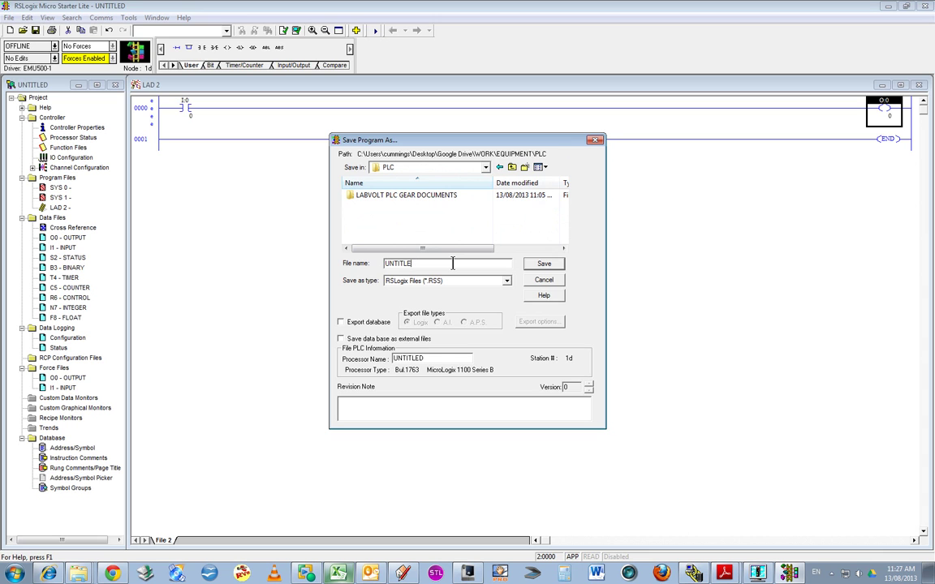
key("BackSpace")
key("BackSpace")
key("BackSpace")
key("BackSpace")
key("BackSpace")
key("BackSpace")
key("BackSpace")
- Save as TEST PROGRAM, download it to the MicroLogix 1100 node via System Comms, and go online
left_click(557, 266)
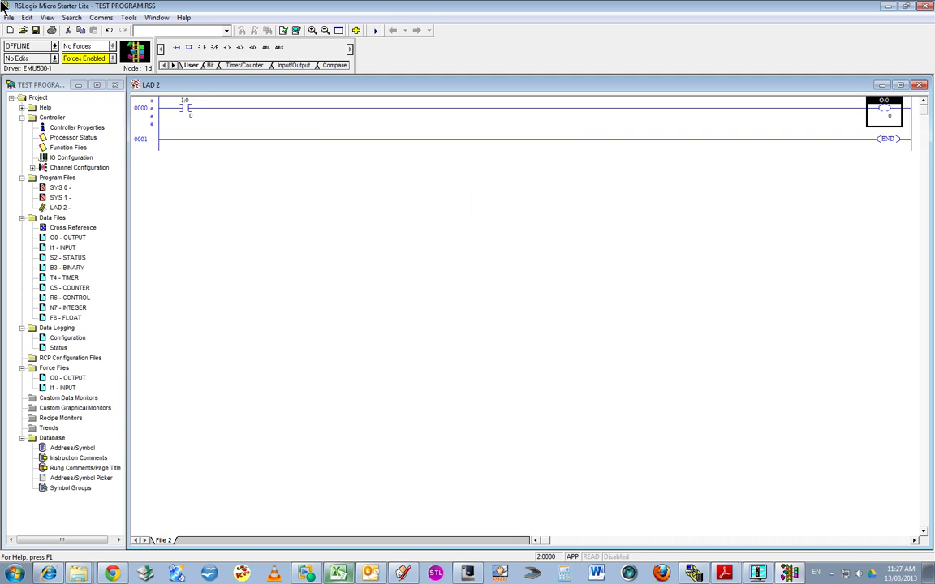
left_click(99, 18)
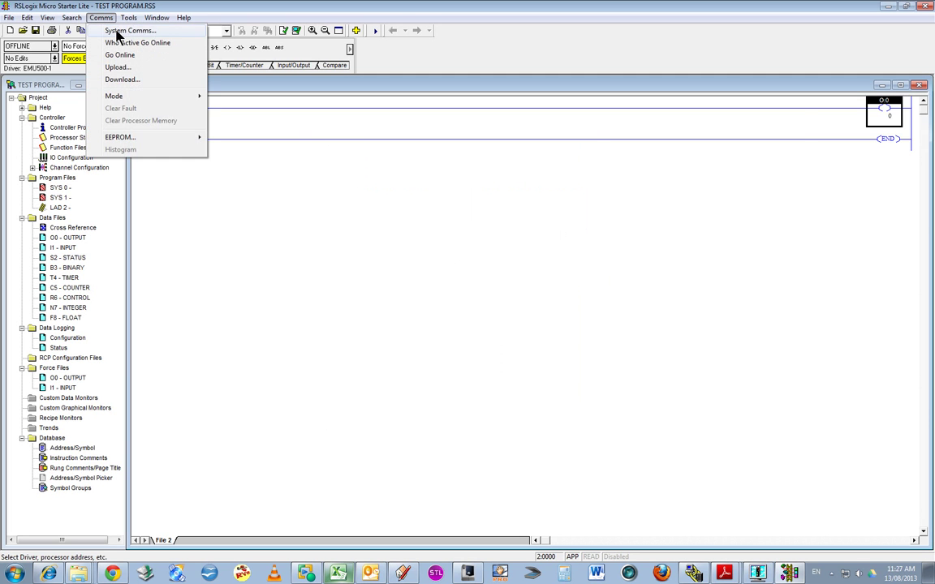
left_click(122, 30)
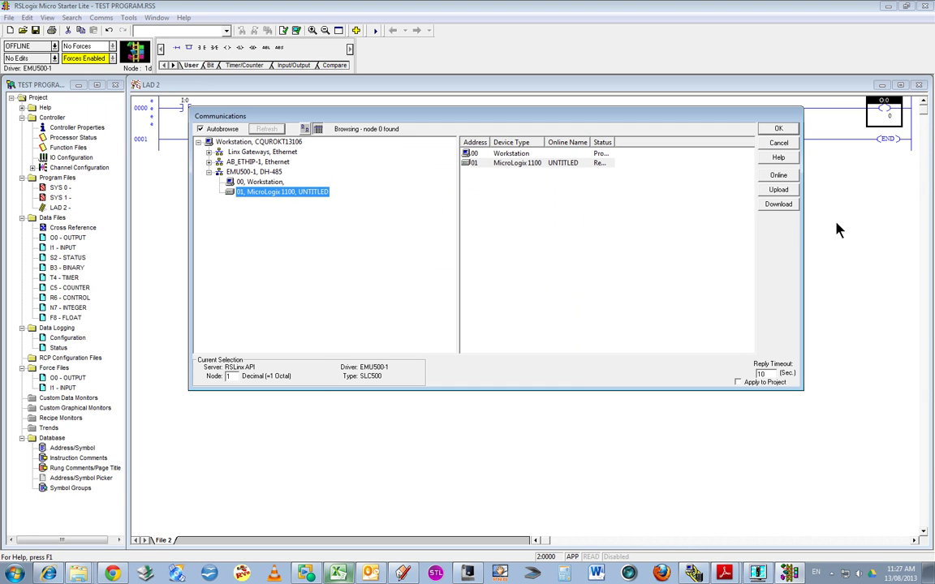
left_click(778, 205)
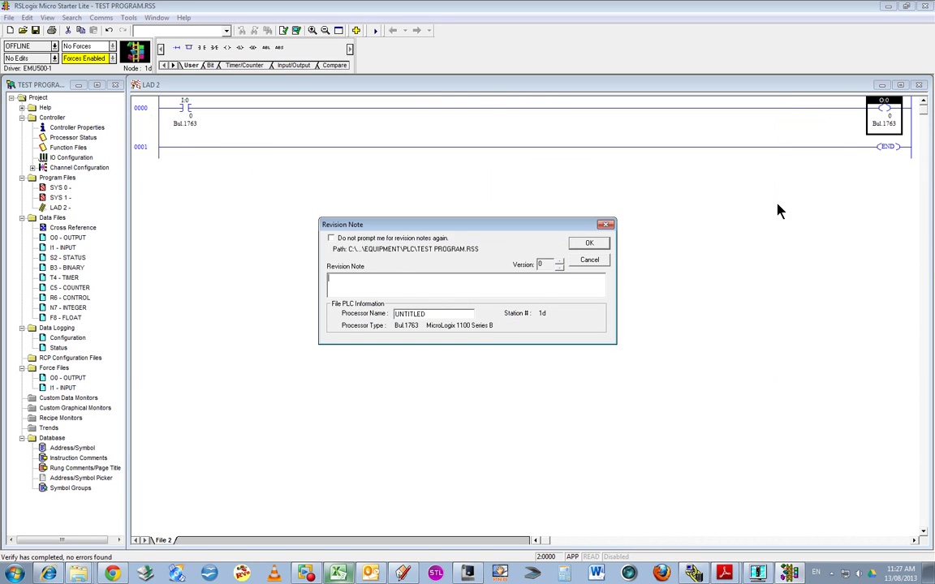
left_click(600, 243)
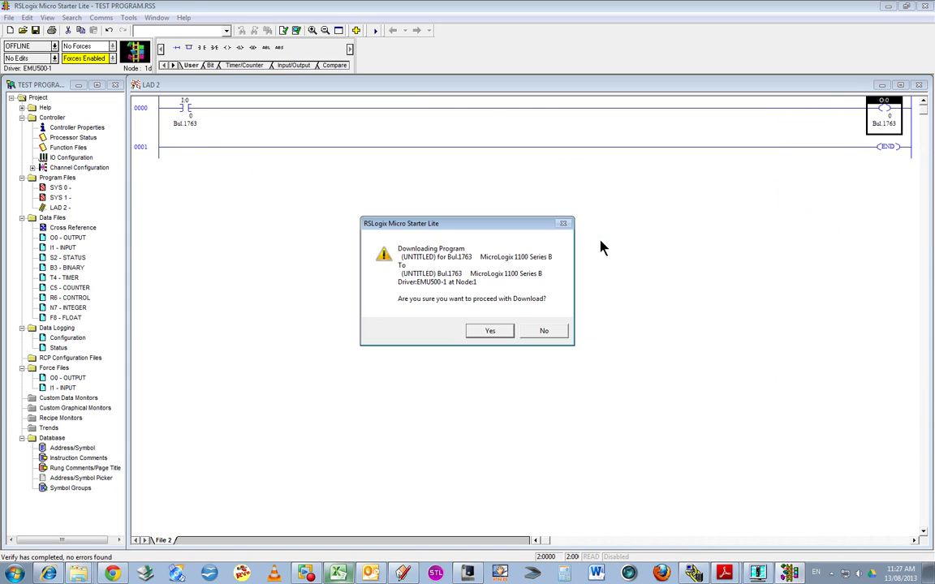
left_click(490, 333)
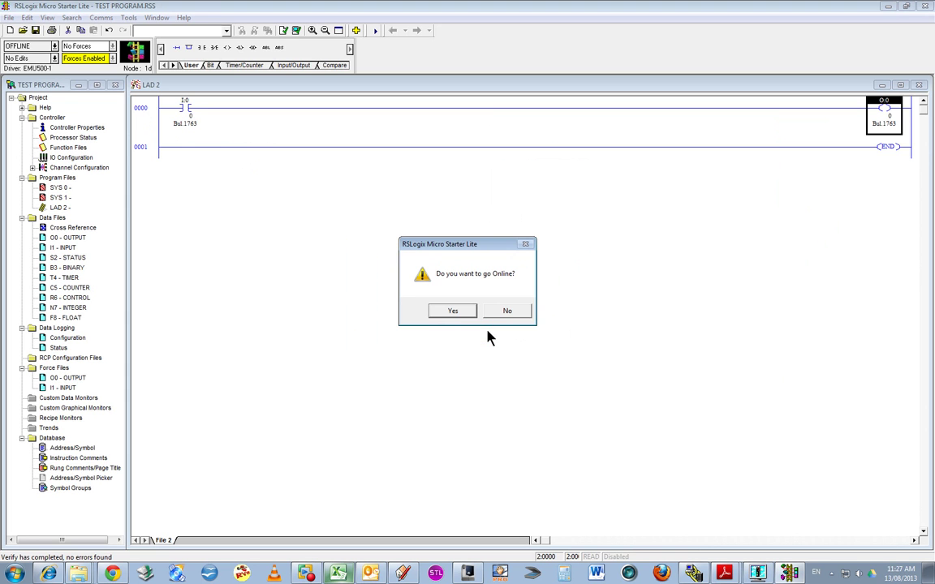
left_click(455, 312)
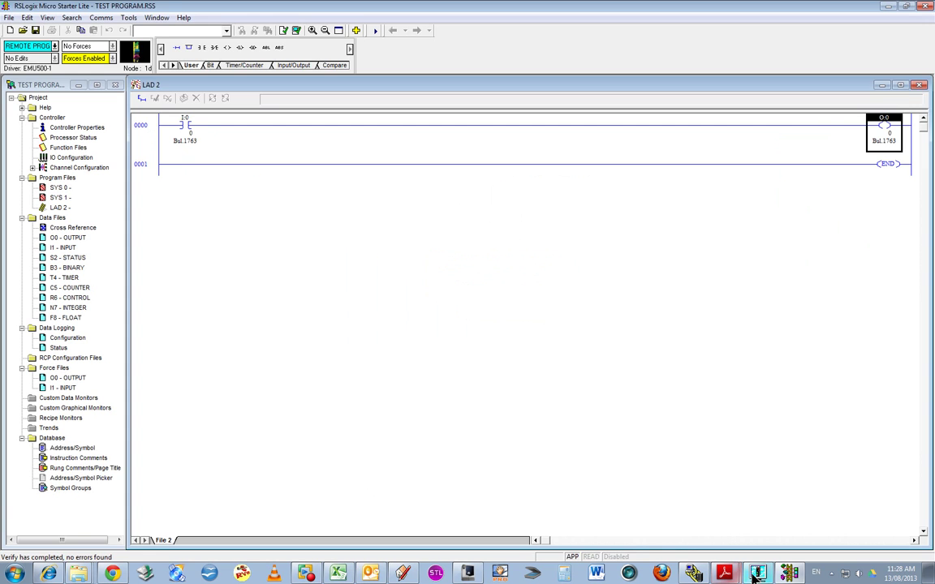
- Switch the processor from REMOTE PROG to Run, with Emulate500 restored and repositioned below the ladder
left_click(532, 573)
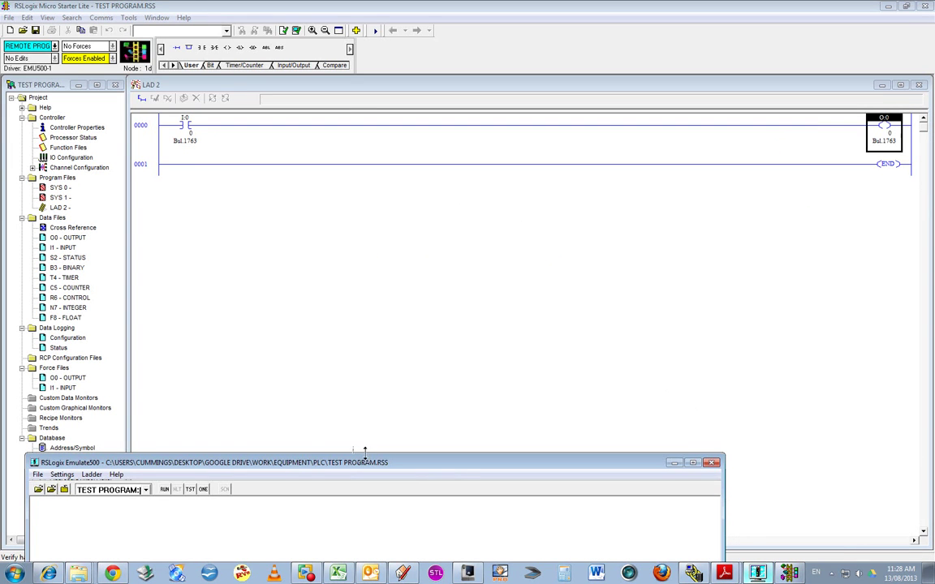
left_click_drag(379, 464, 537, 326)
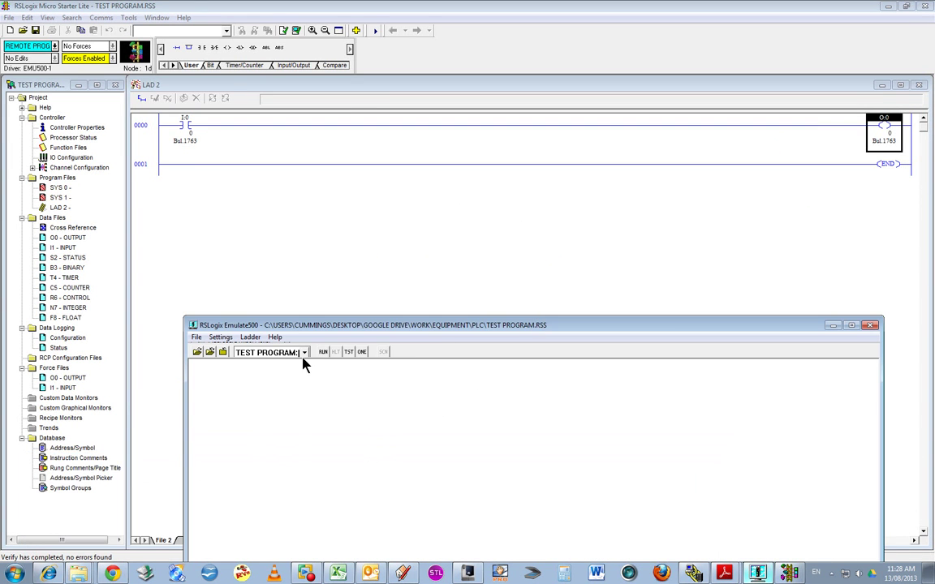
left_click(54, 46)
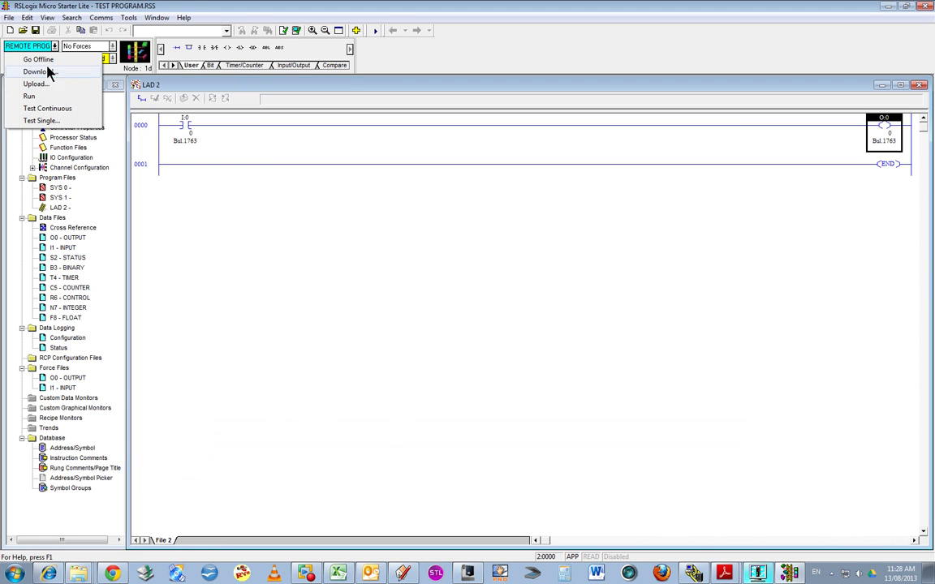
left_click(40, 95)
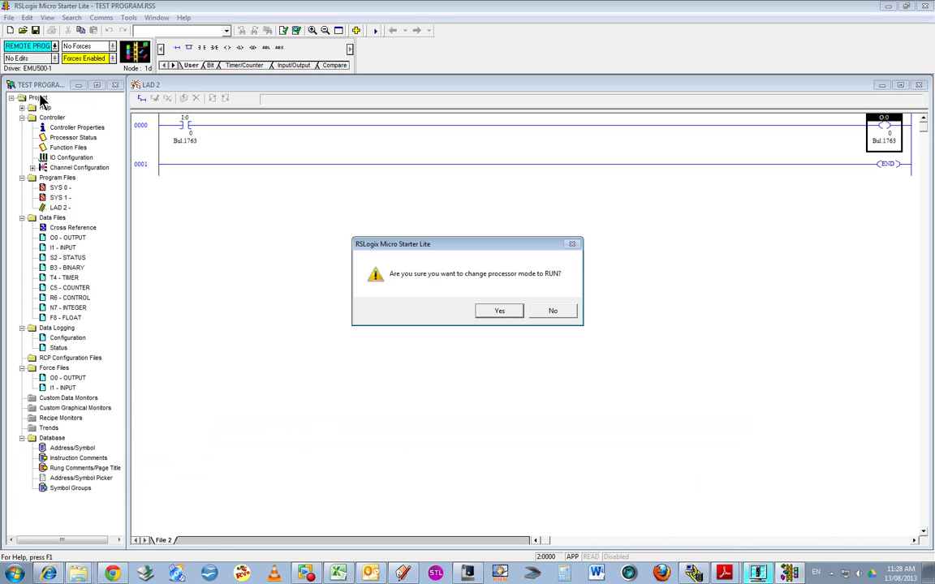
left_click(512, 311)
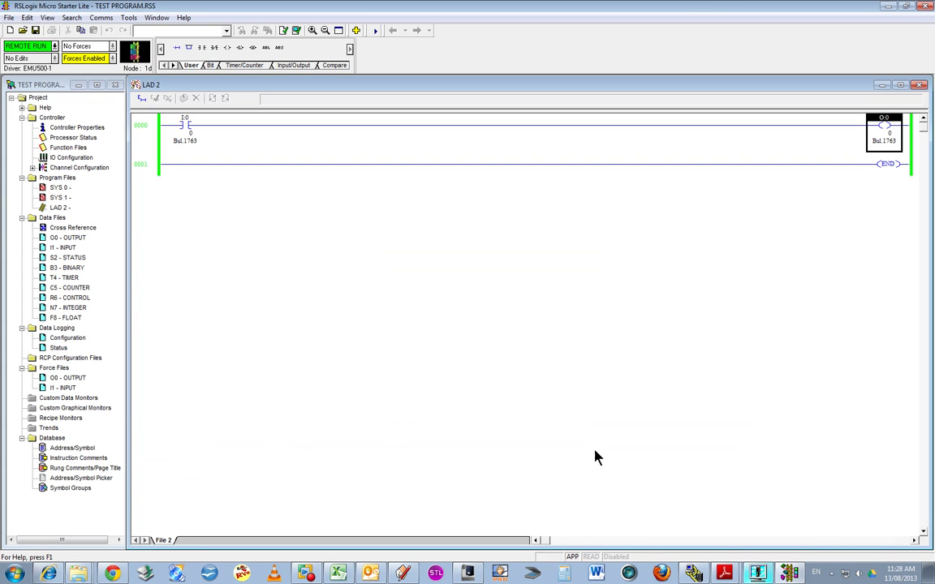
left_click(754, 574)
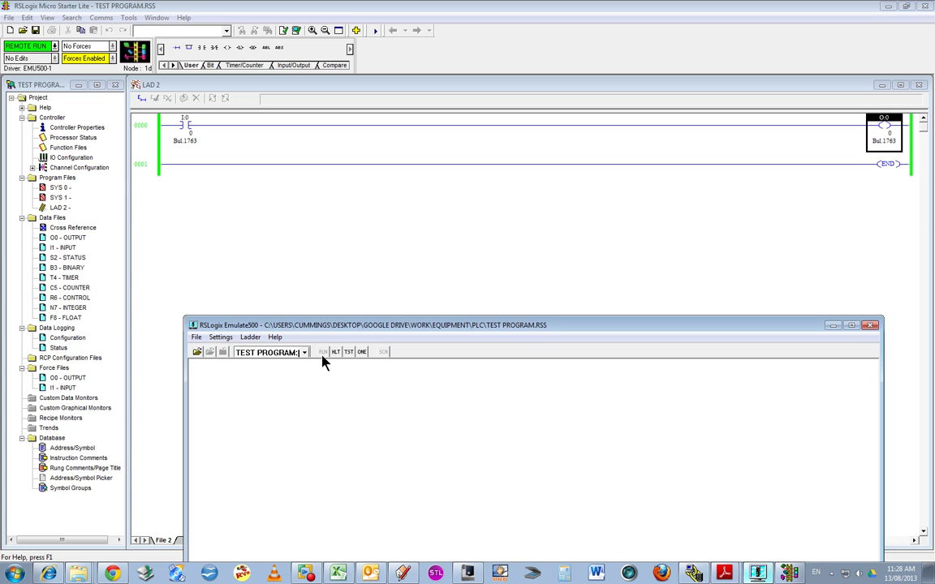
left_click_drag(356, 328, 397, 282)
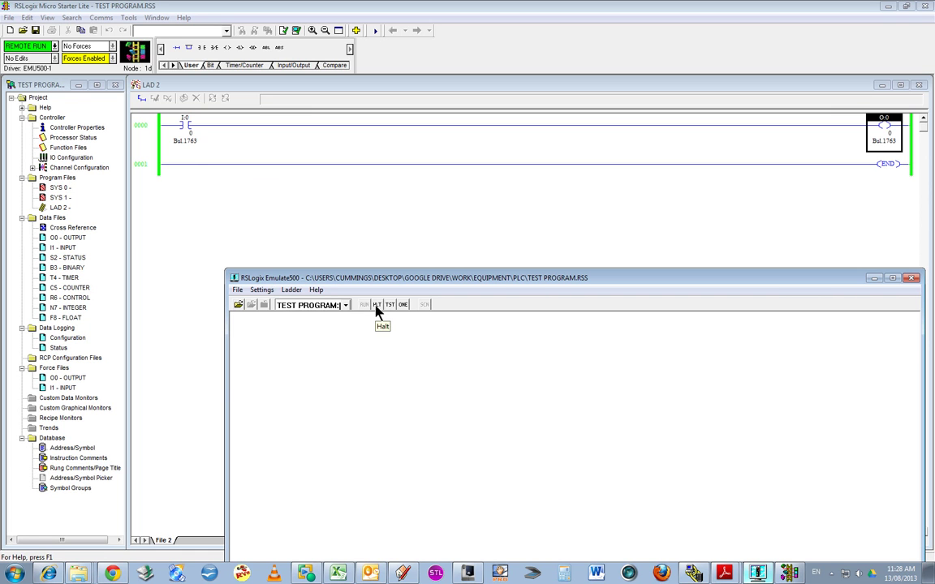
left_click(238, 291)
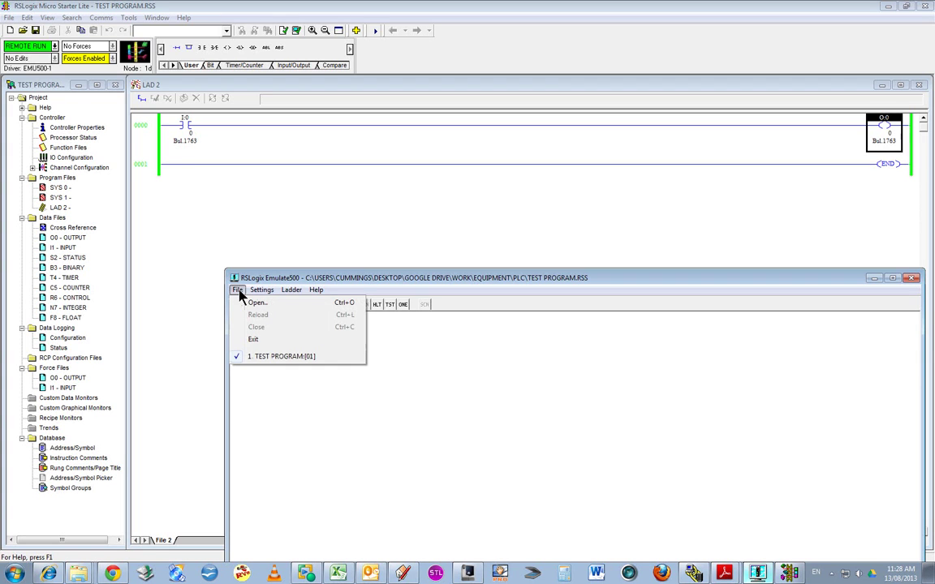
left_click(257, 302)
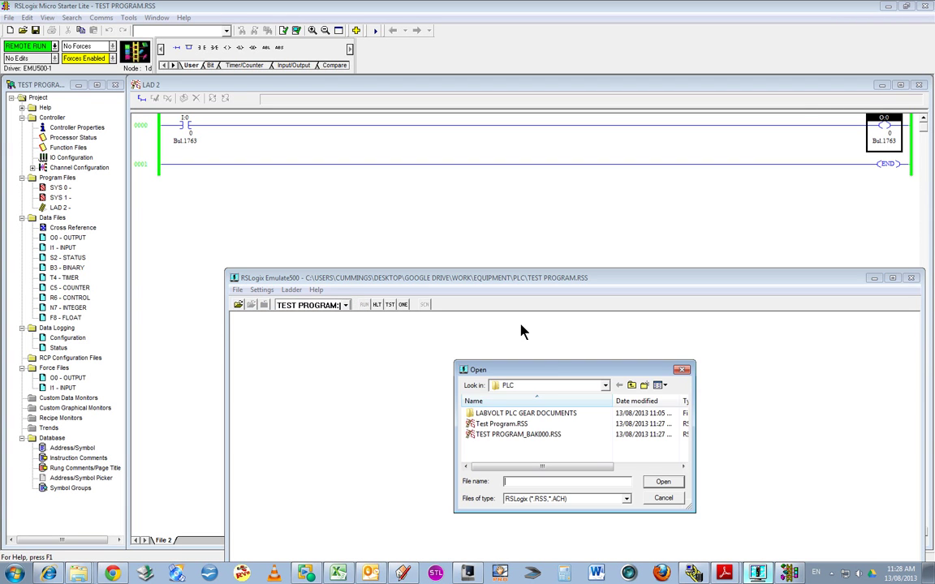
left_click(681, 371)
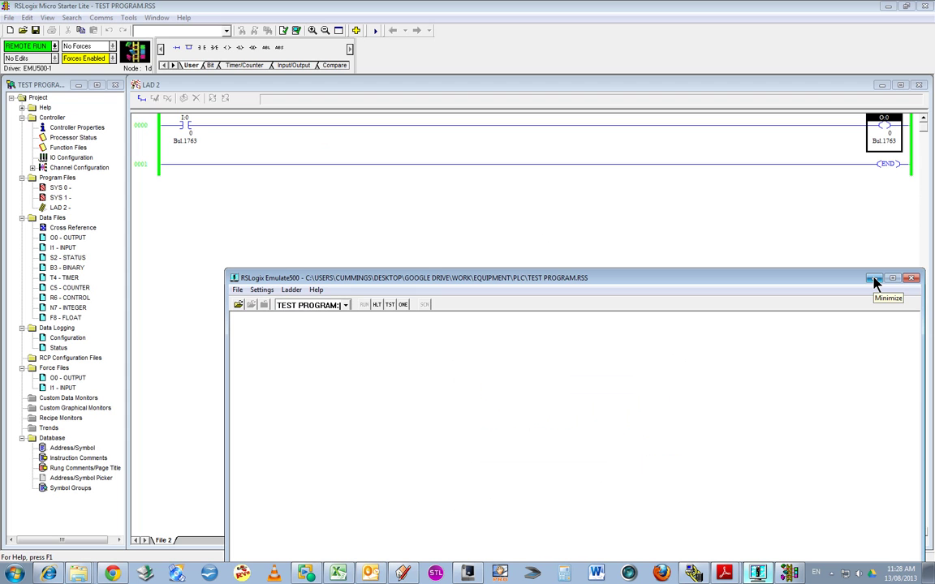
- Force input I:0/0 on to energize coil O:0/0, then remove that force
left_click(187, 129)
right_click(187, 128)
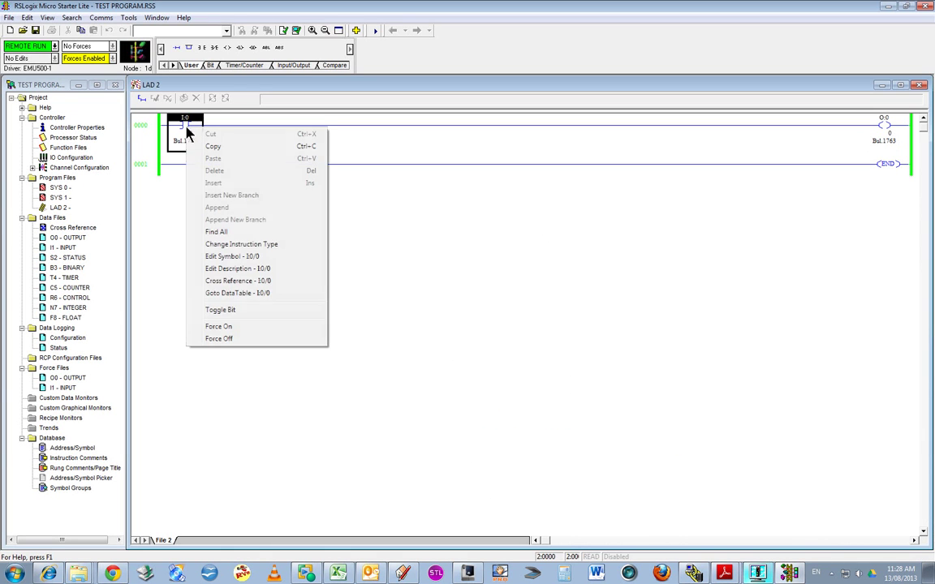
left_click(227, 326)
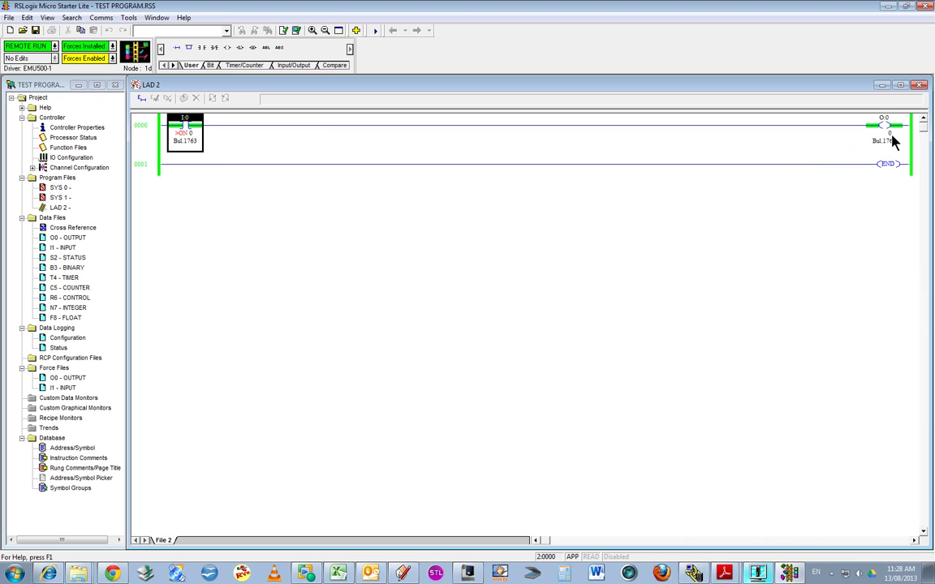
right_click(186, 128)
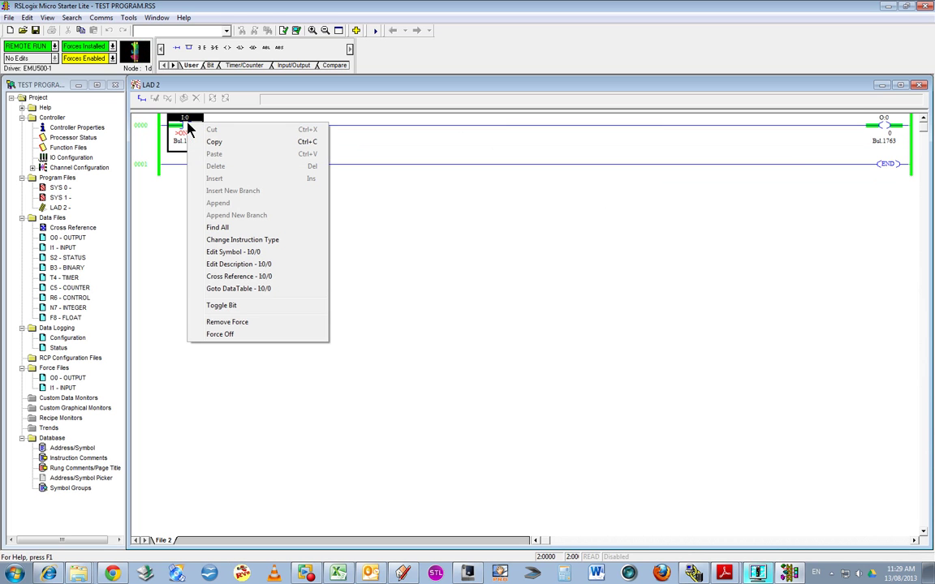
left_click(220, 322)
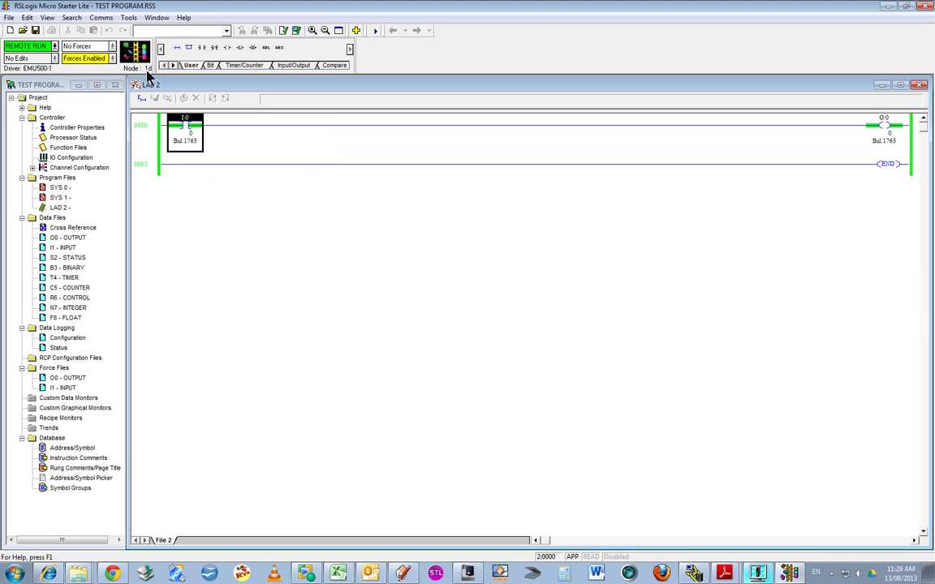
- Switch from REMOTE RUN to Remote Program mode and insert an empty rung 0000 above the I:0/0 rung
left_click(55, 46)
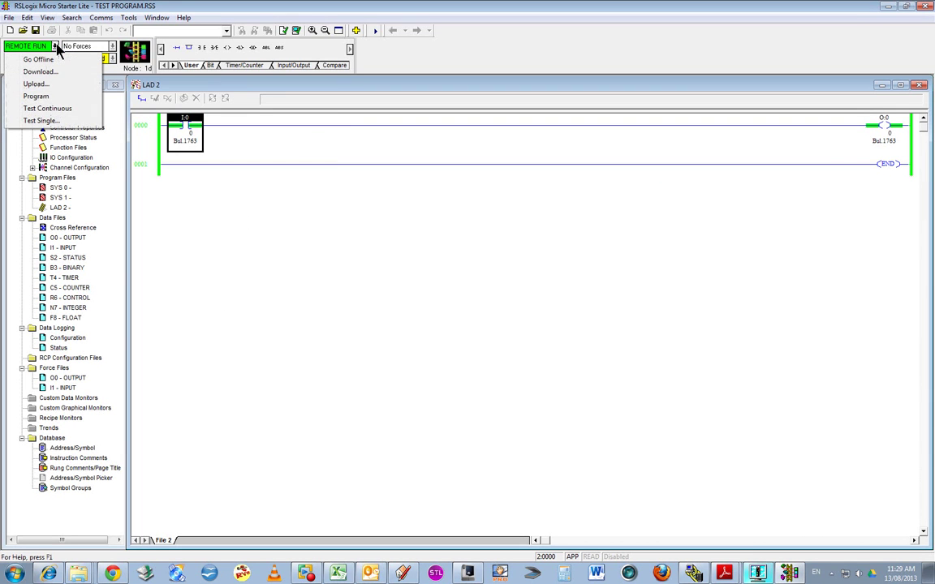
left_click(53, 97)
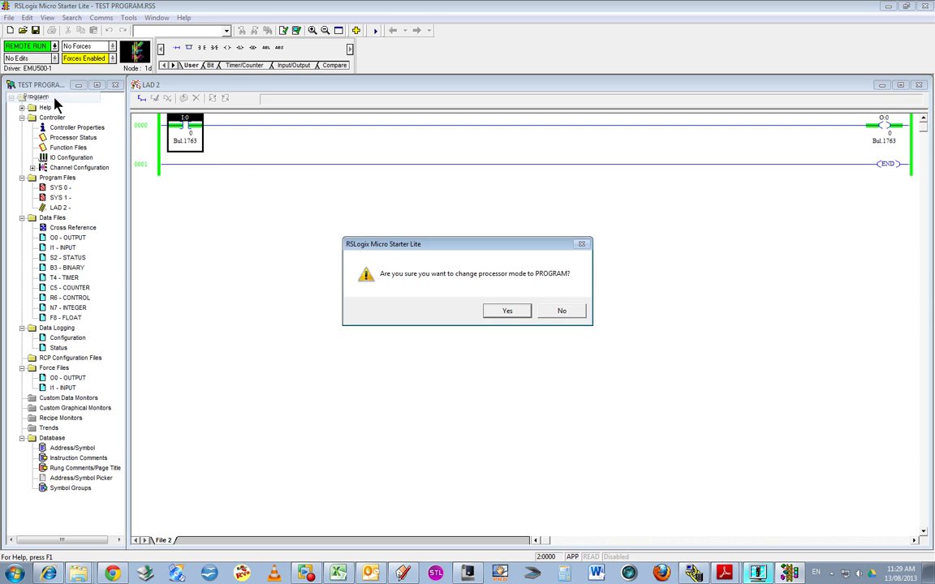
left_click(507, 312)
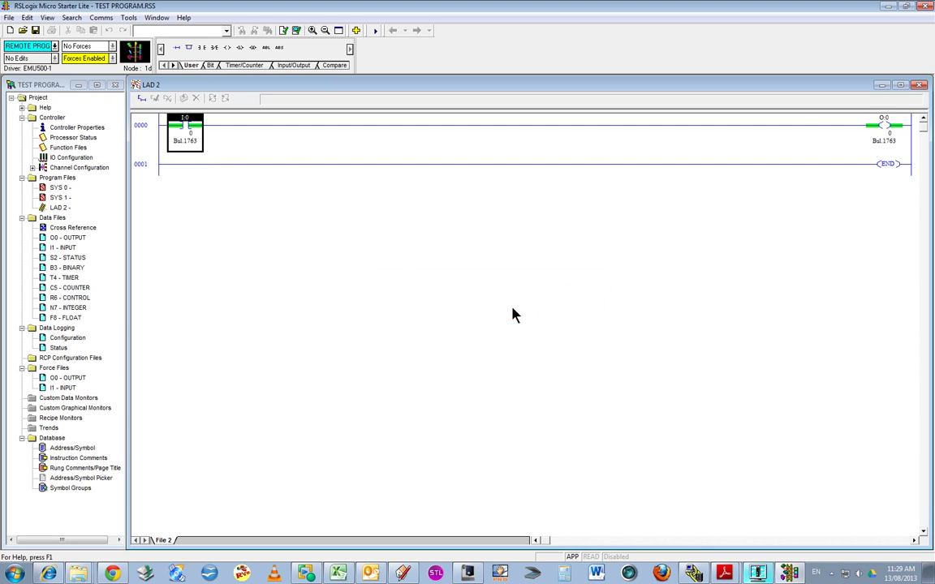
right_click(161, 129)
left_click(199, 238)
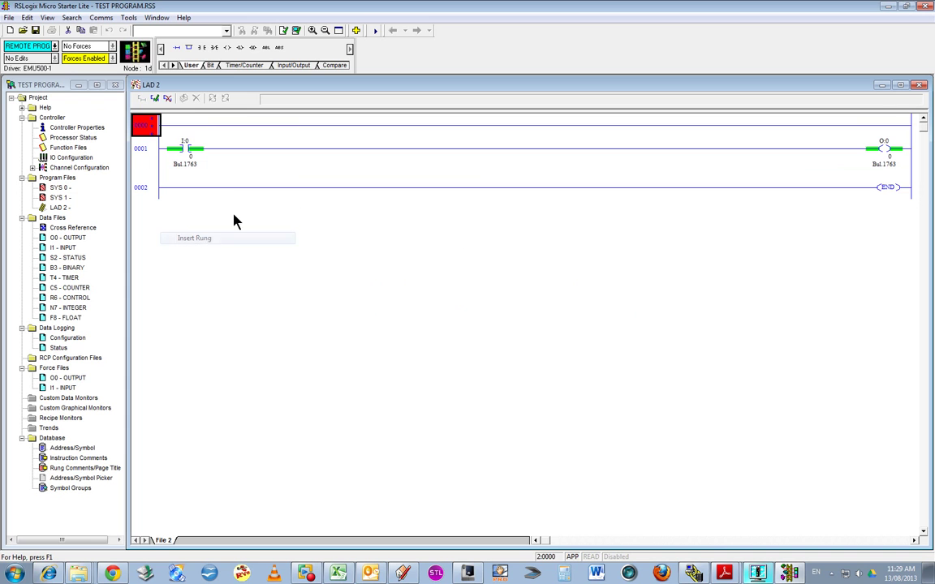